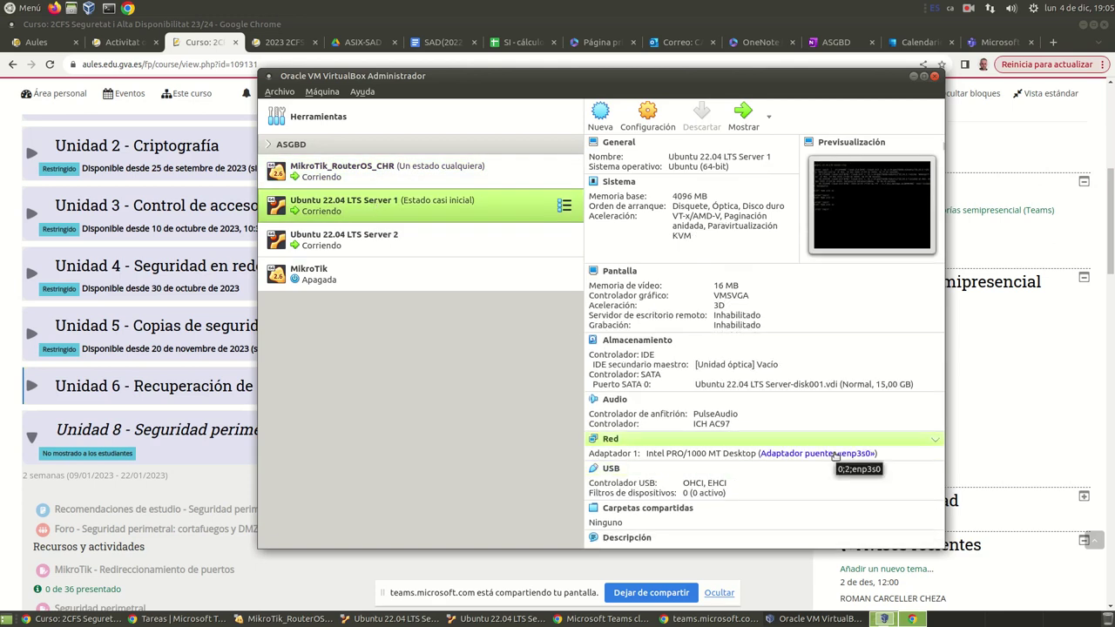
Step: Select Ubuntu 22.04 LTS Server 2 in VirtualBox Manager to view its intnet internal network adapter
left_click(449, 245)
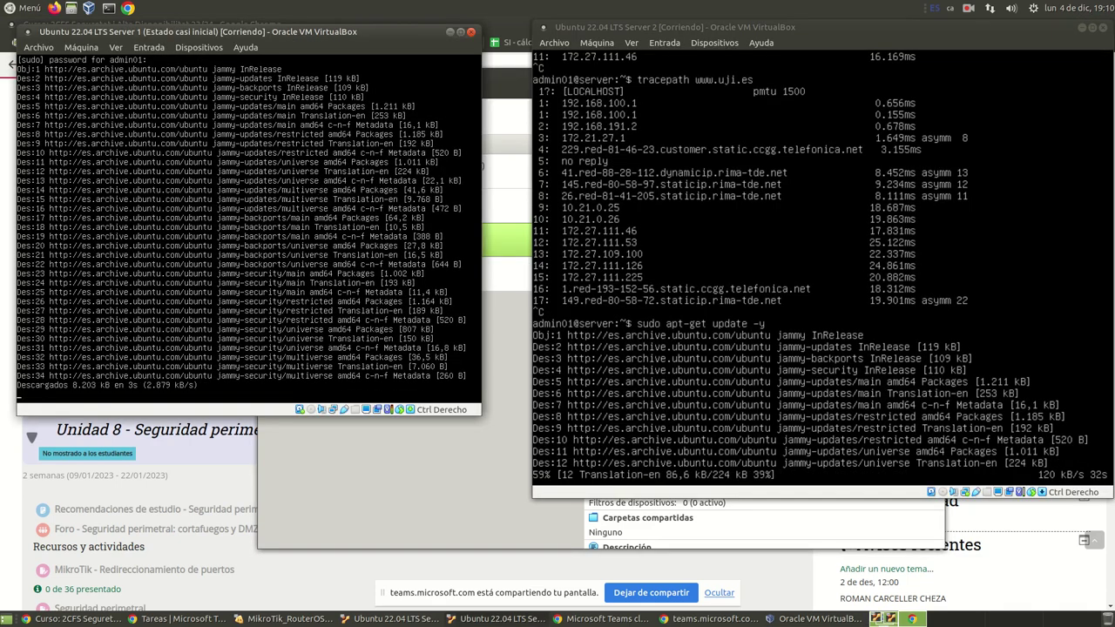
left_click(404, 483)
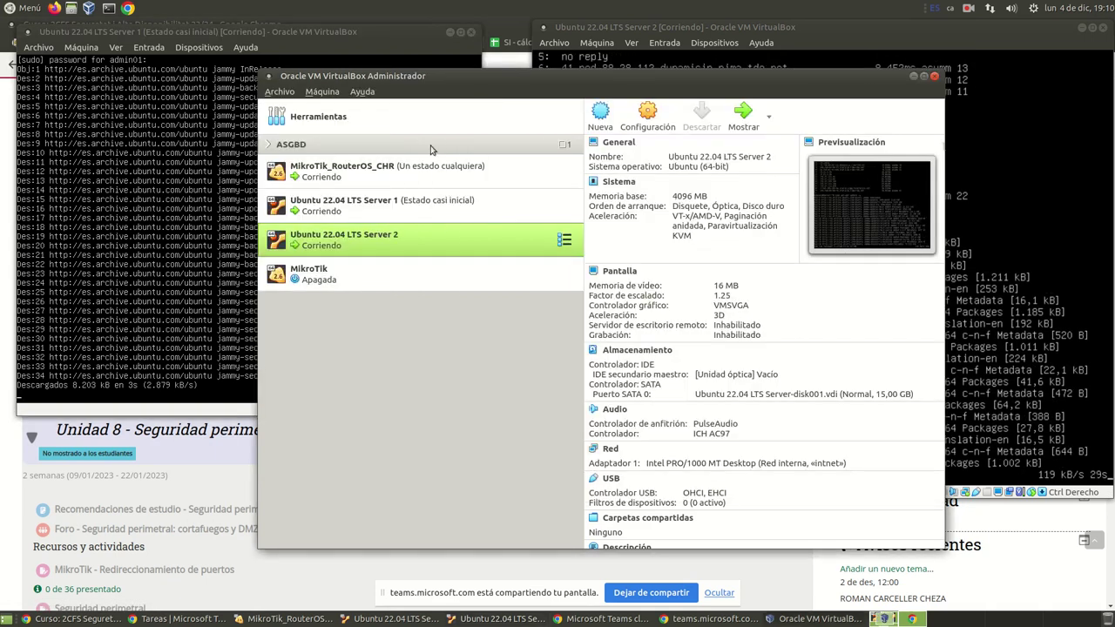
Step: Open the MikroTik_RouterOS_CHR console and log in as admin
double_click(362, 179)
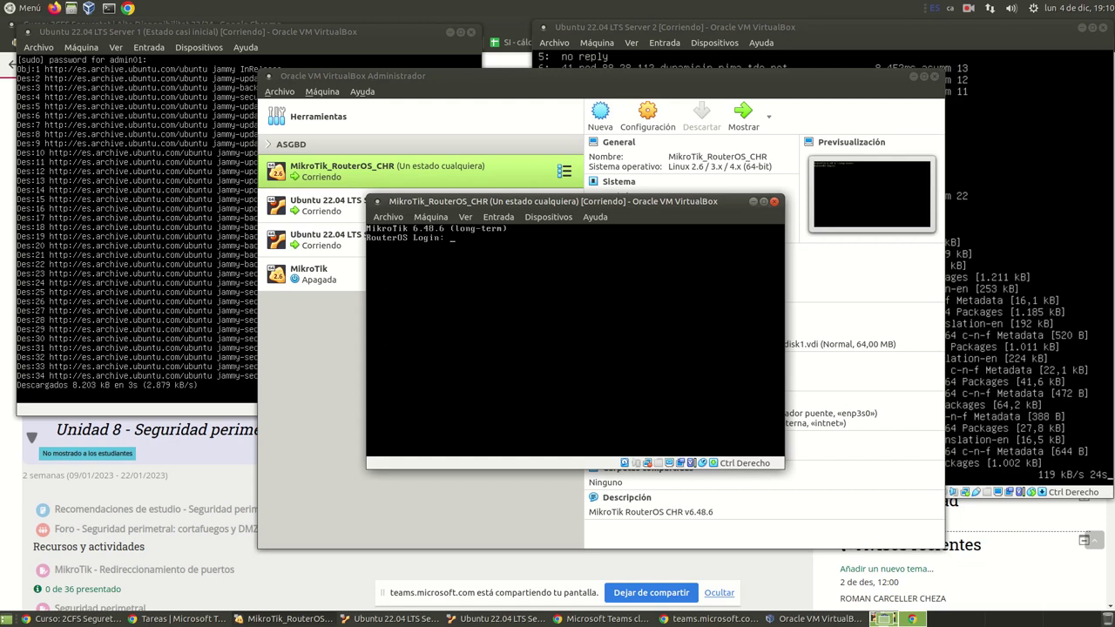
type("admin")
key("Return")
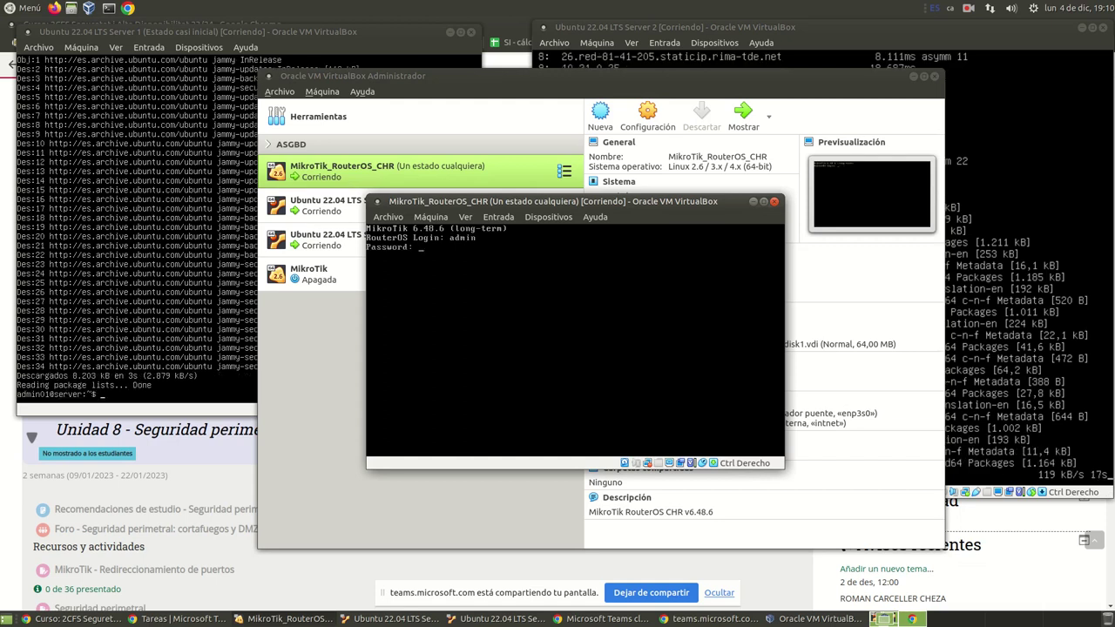
key("Return")
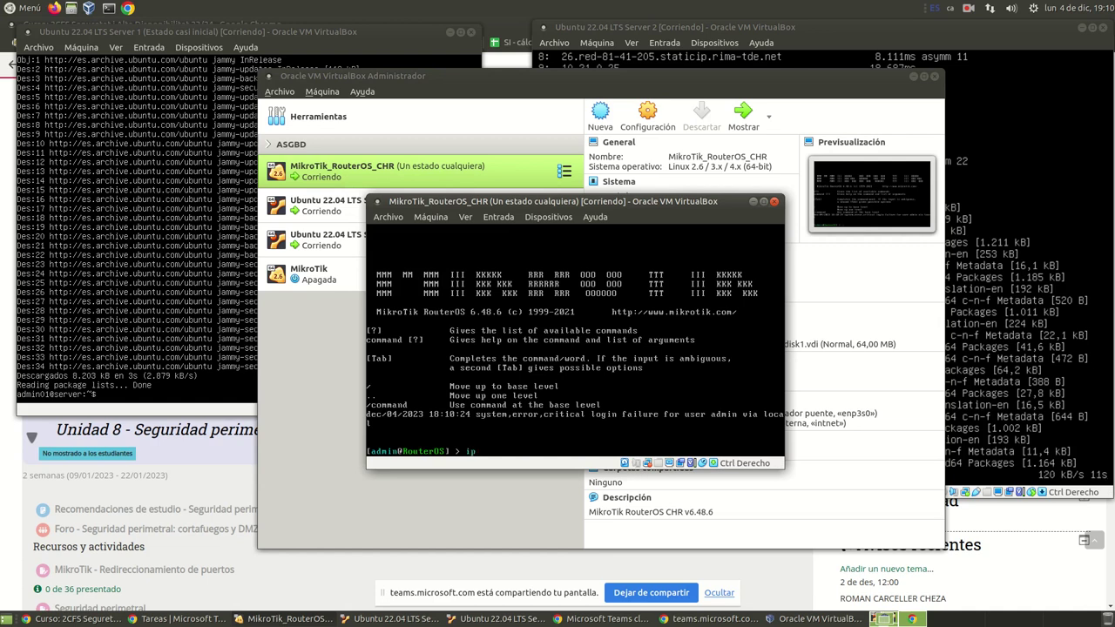
Step: Print the router's IP addresses: 192.168.100.1/24 on ether2, 192.168.191.73/24 on ether1
type("ip ad")
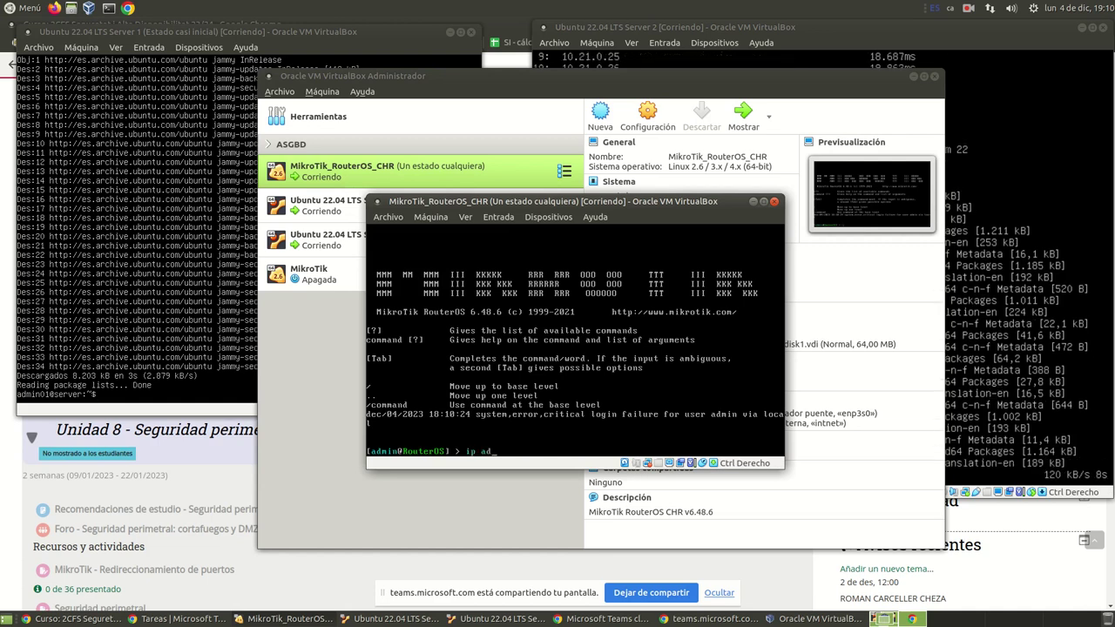
type("dre")
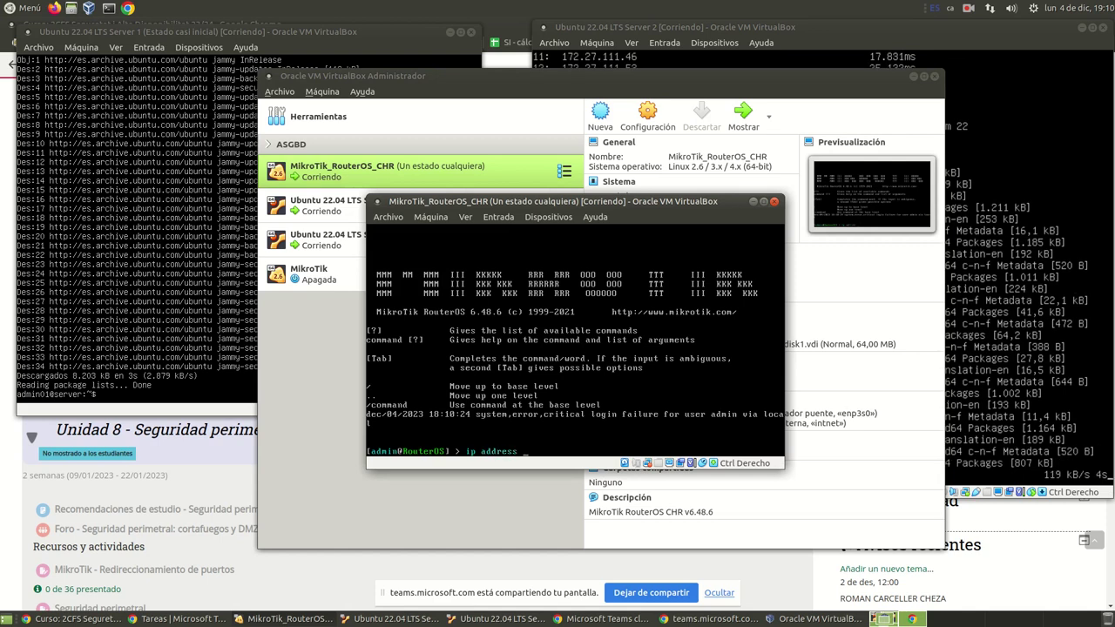
type("ss")
key("Tab")
key("Tab")
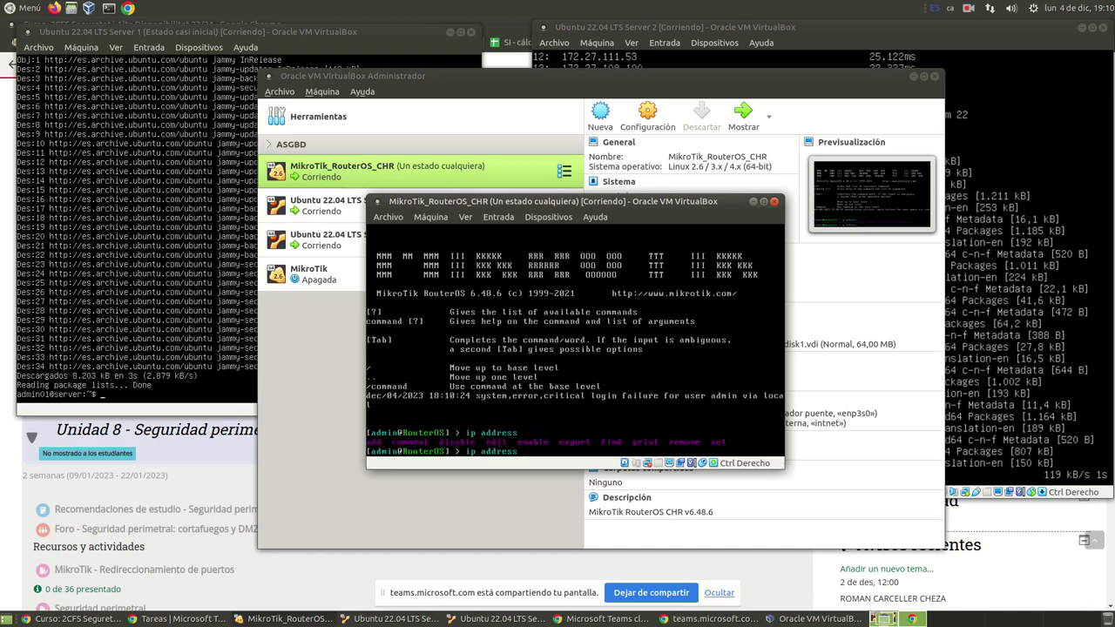
type("print")
key("Return")
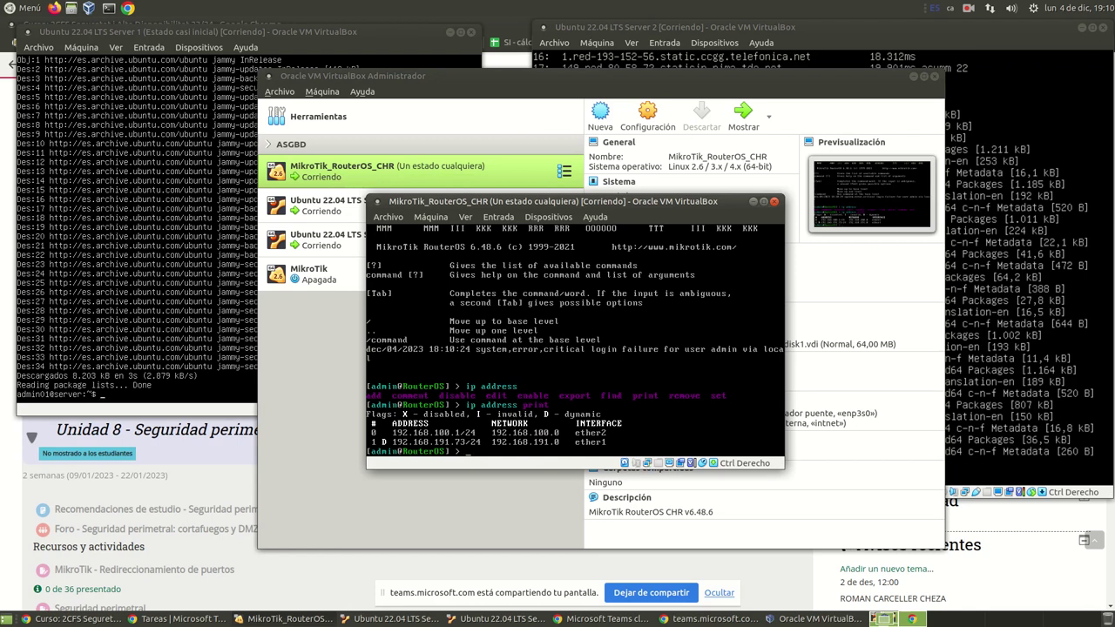
left_click_drag(482, 204, 357, 134)
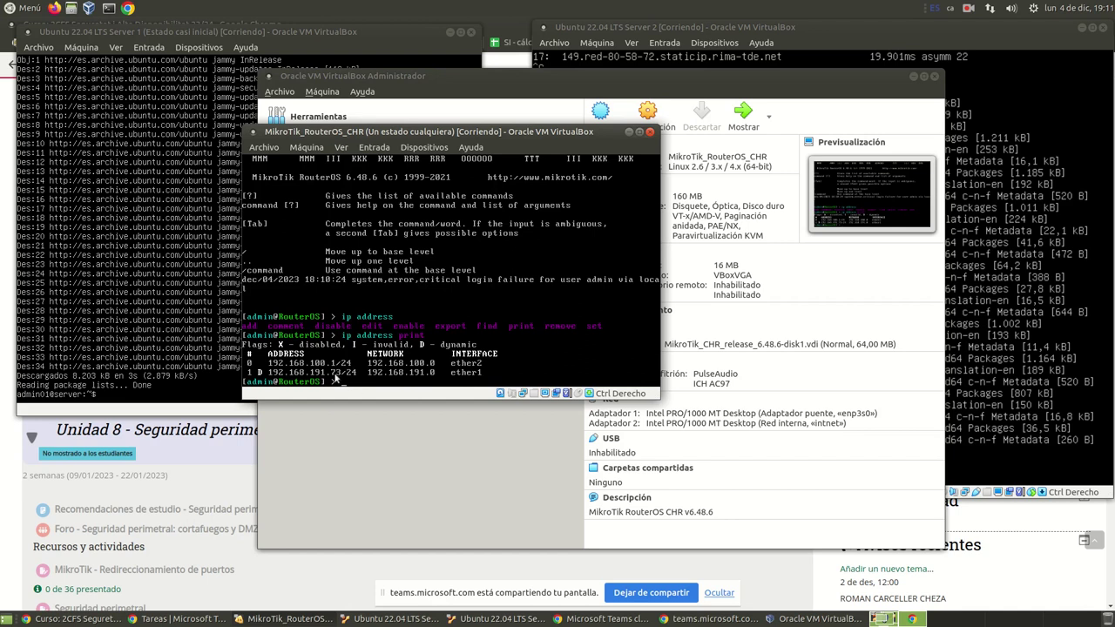
Step: Load the router's WebFig at 192.168.191.73 in a new Chrome tab, dismissing the Translate offer
left_click(328, 585)
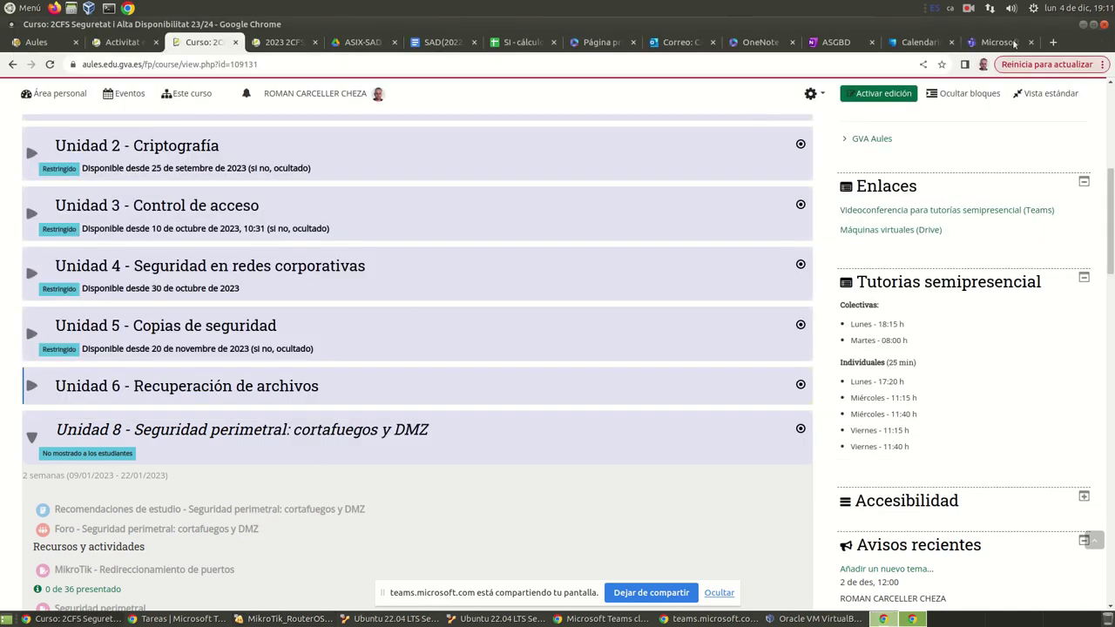
left_click(1054, 42)
left_click(391, 64)
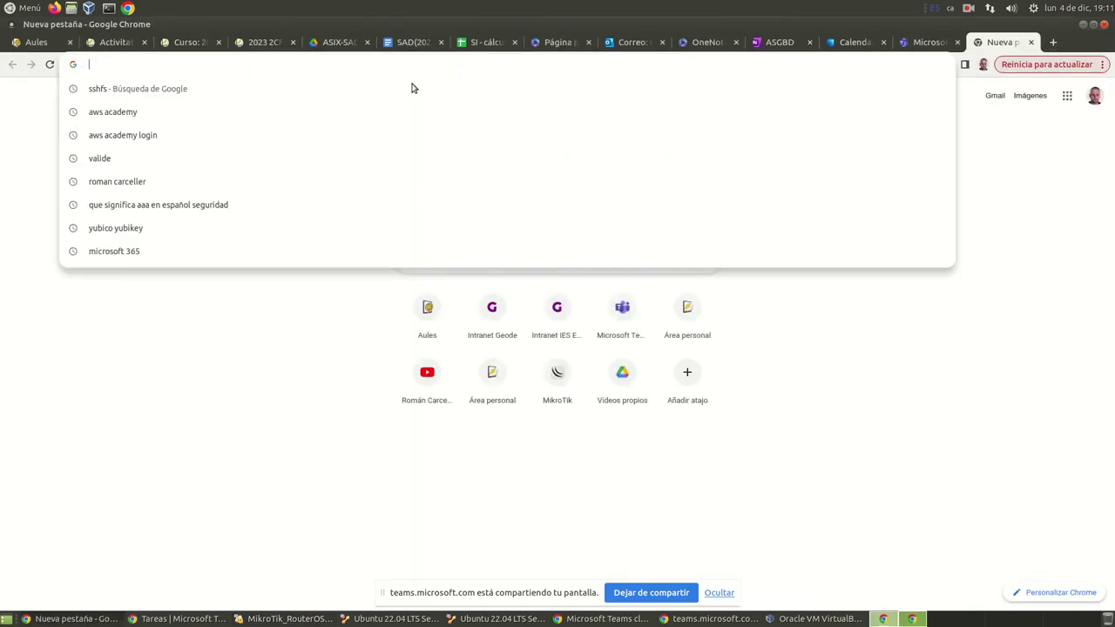
type("192.168.")
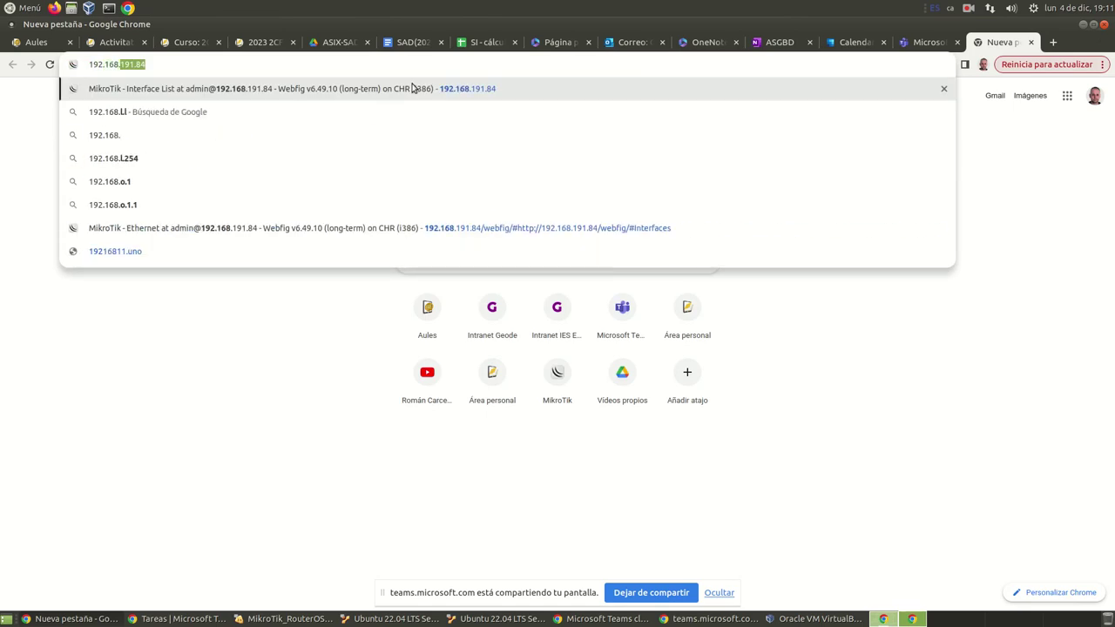
type("191.73")
key("Return")
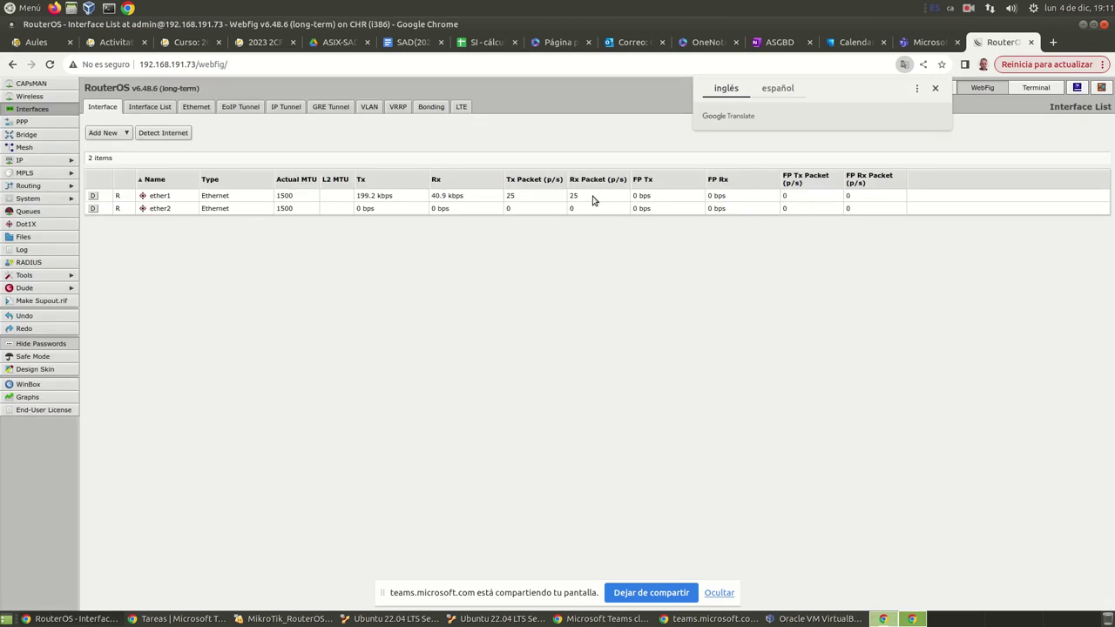
left_click(936, 88)
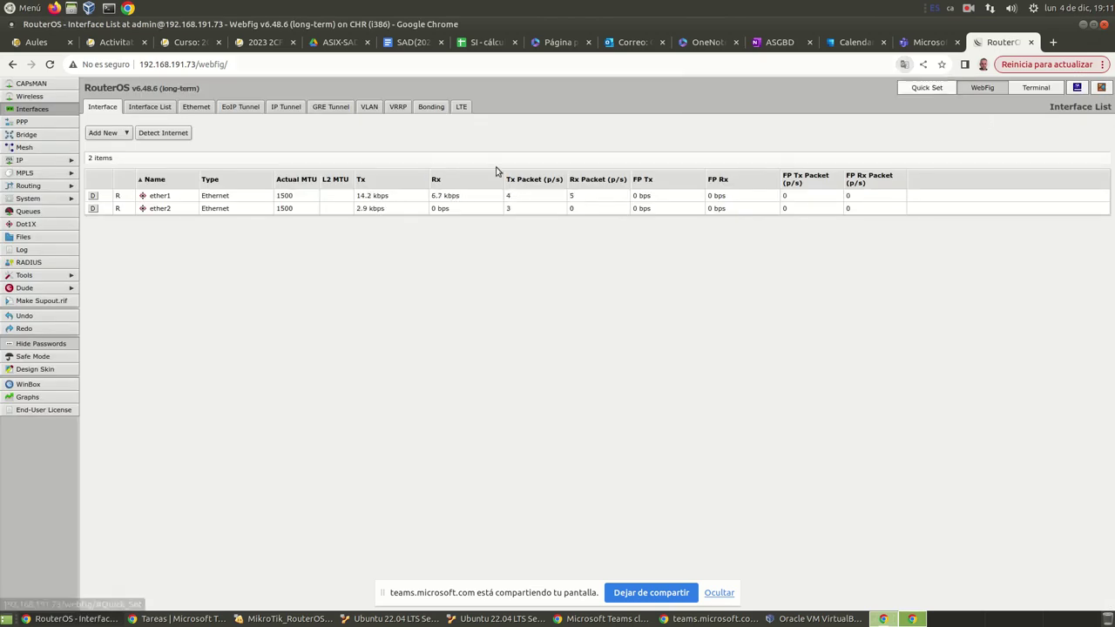
Step: Review Quick Set's Local Network section: LAN 192.168.100.1/24, DHCP server and NAT enabled
left_click(928, 88)
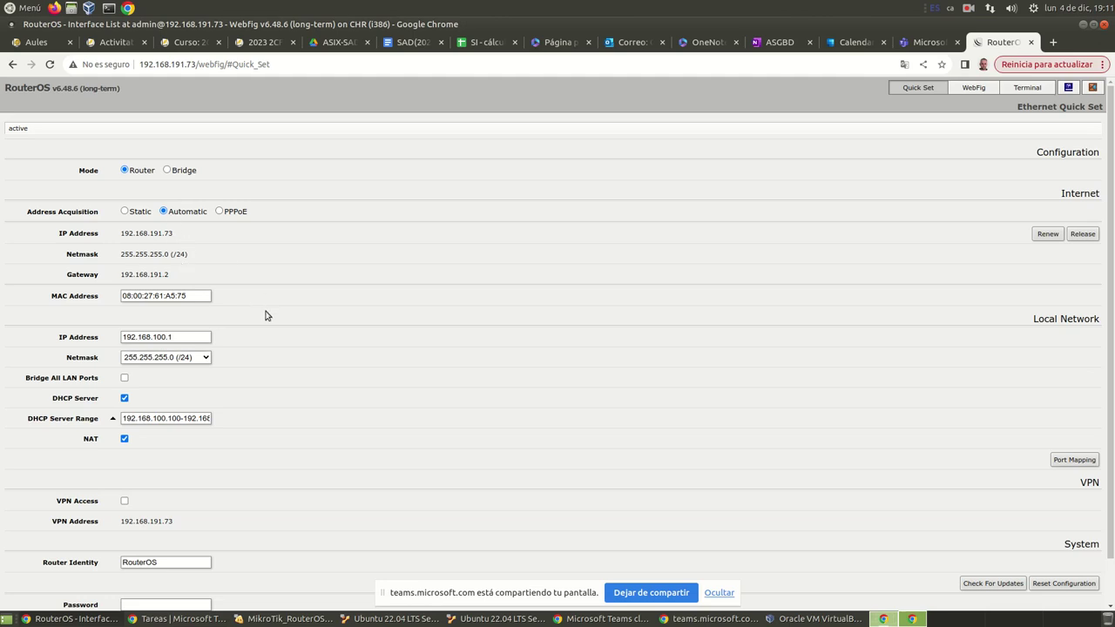
scroll(217, 314, "down", 1)
left_click_drag(1033, 271, 1100, 271)
left_click_drag(1100, 104, 1033, 108)
left_click_drag(1018, 277, 1101, 271)
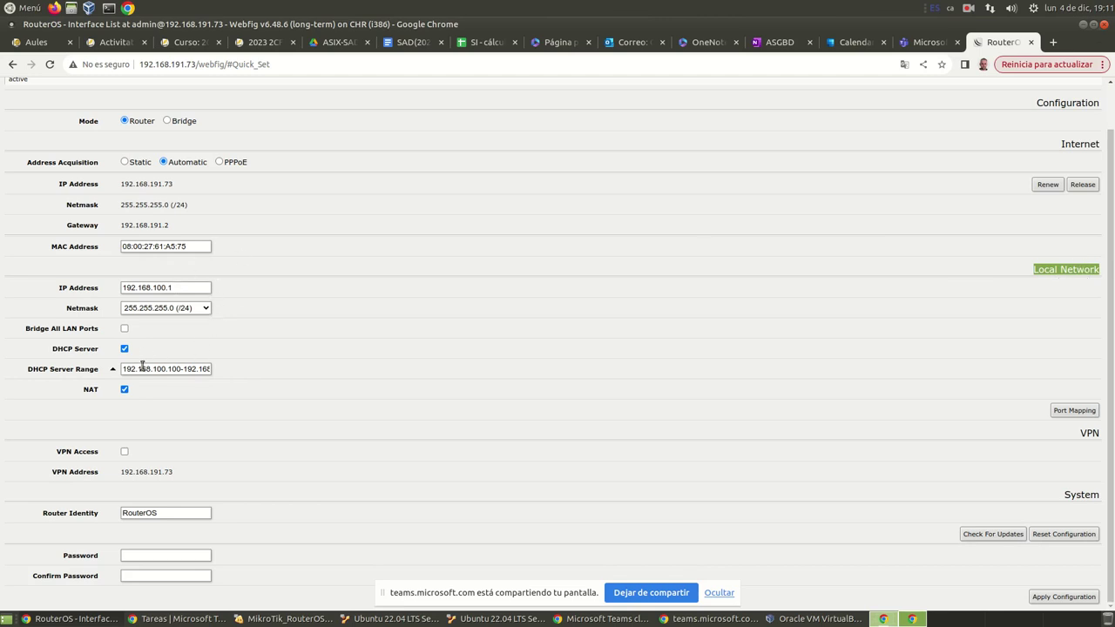
left_click_drag(170, 369, 221, 372)
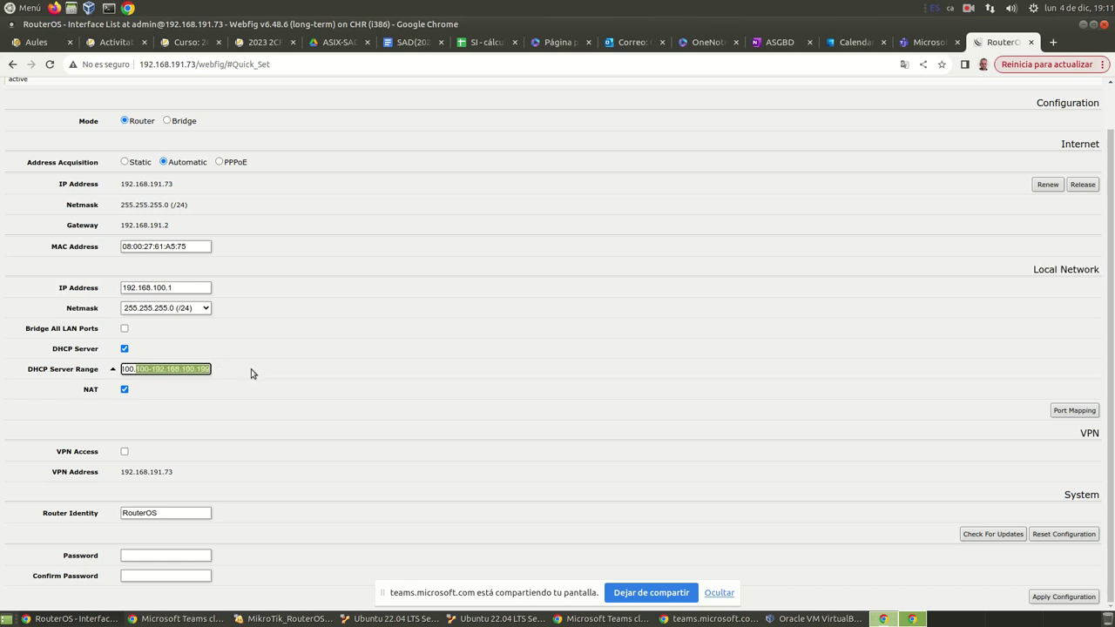
left_click(251, 372)
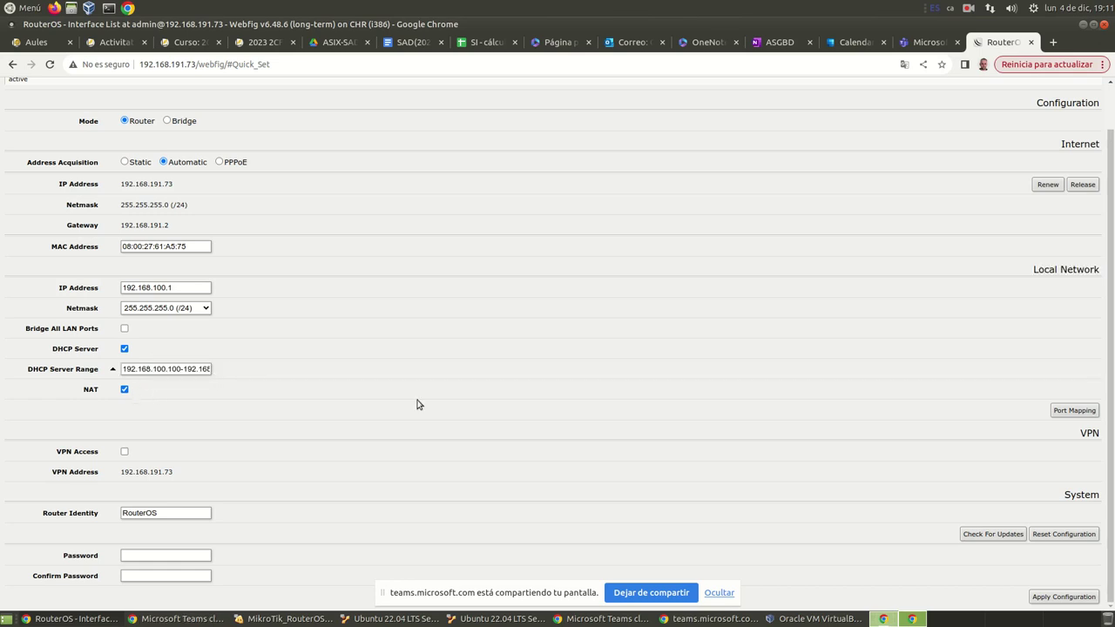
Step: Enter a new router password in both password fields and apply the Quick Set configuration
left_click(144, 555)
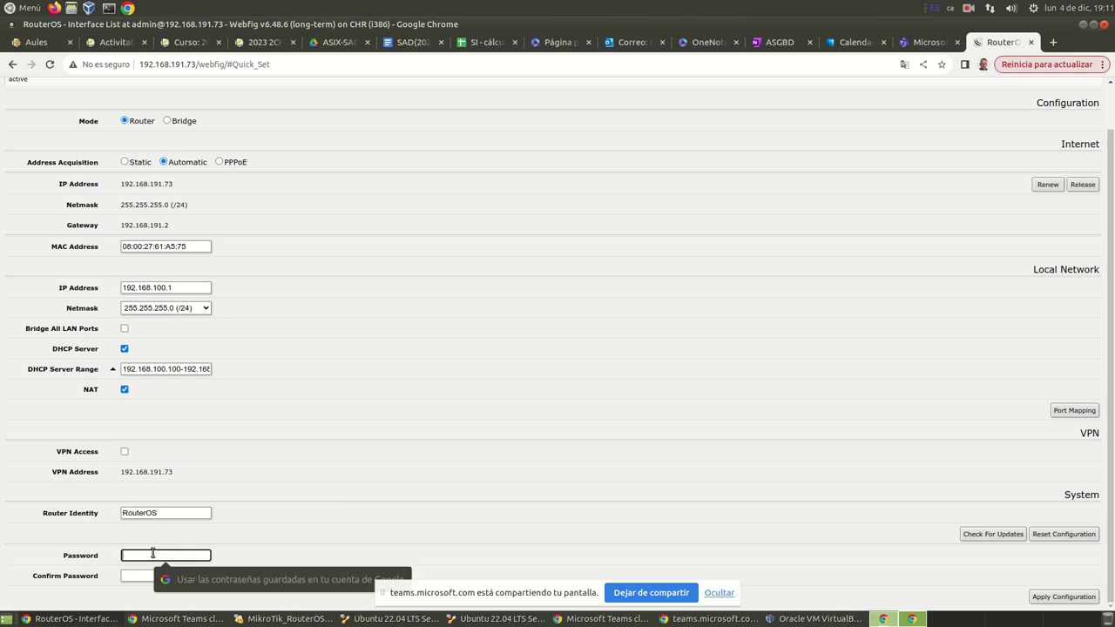
type("1234")
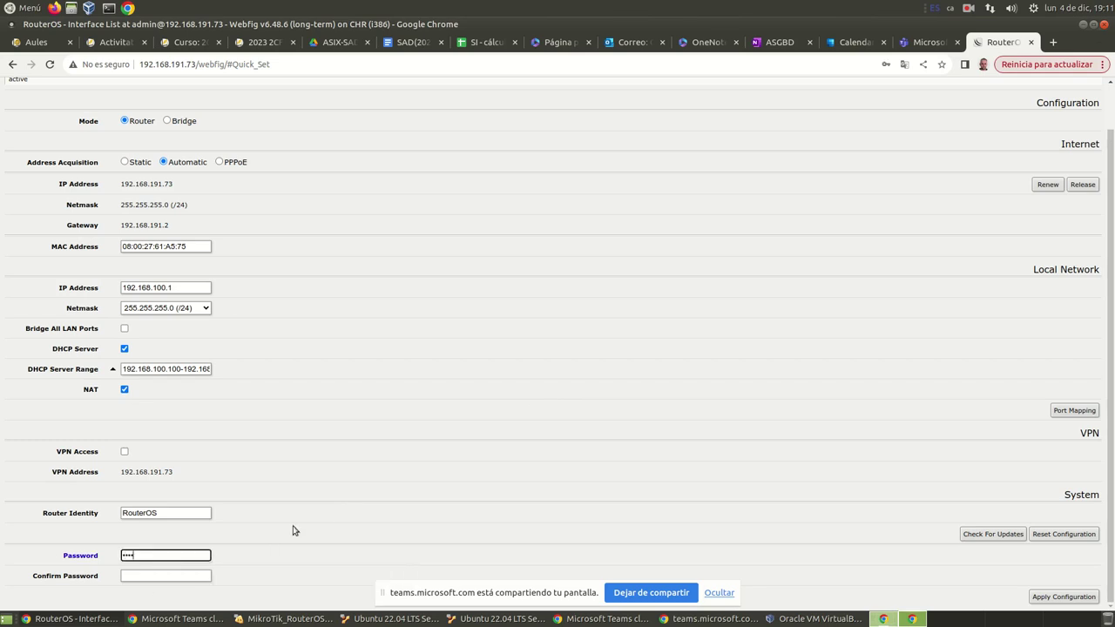
key("Tab")
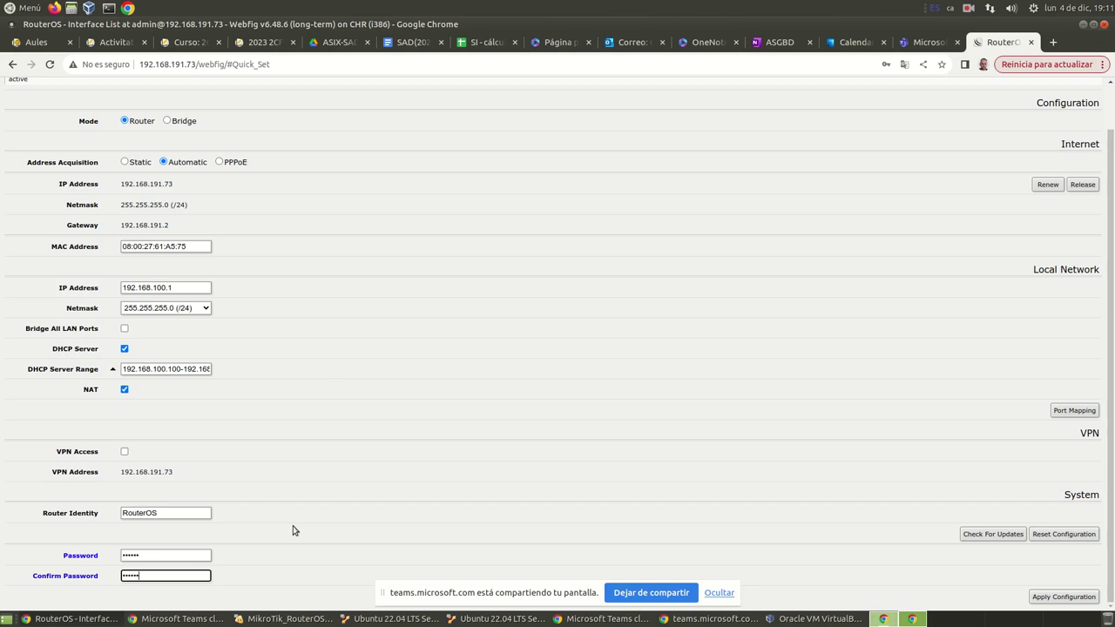
left_click(1078, 597)
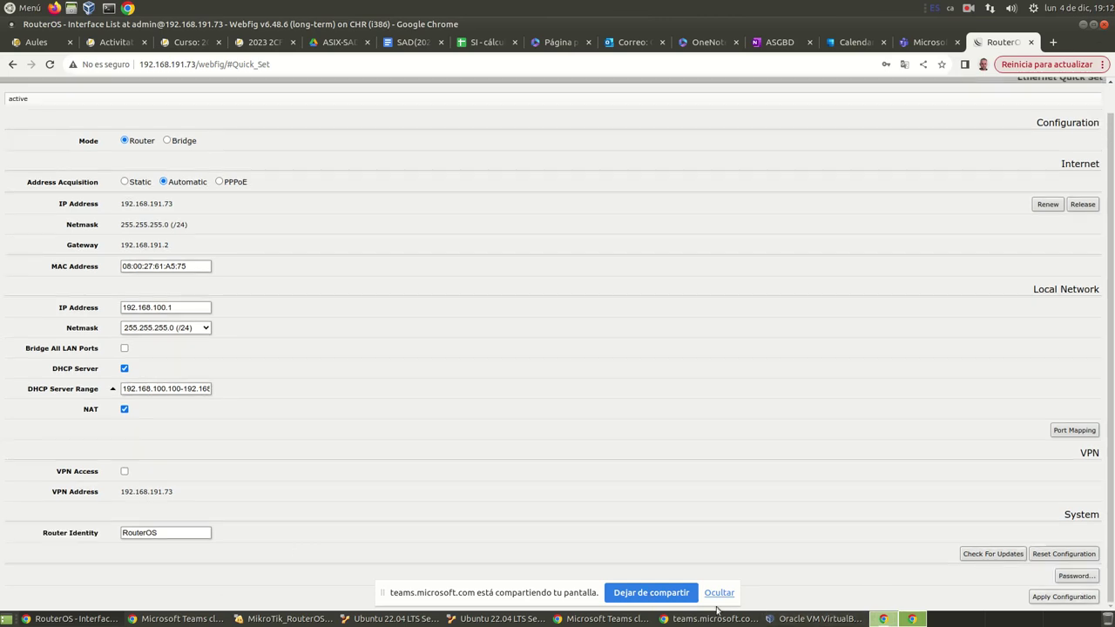
left_click(719, 593)
scroll(544, 446, "up", 1)
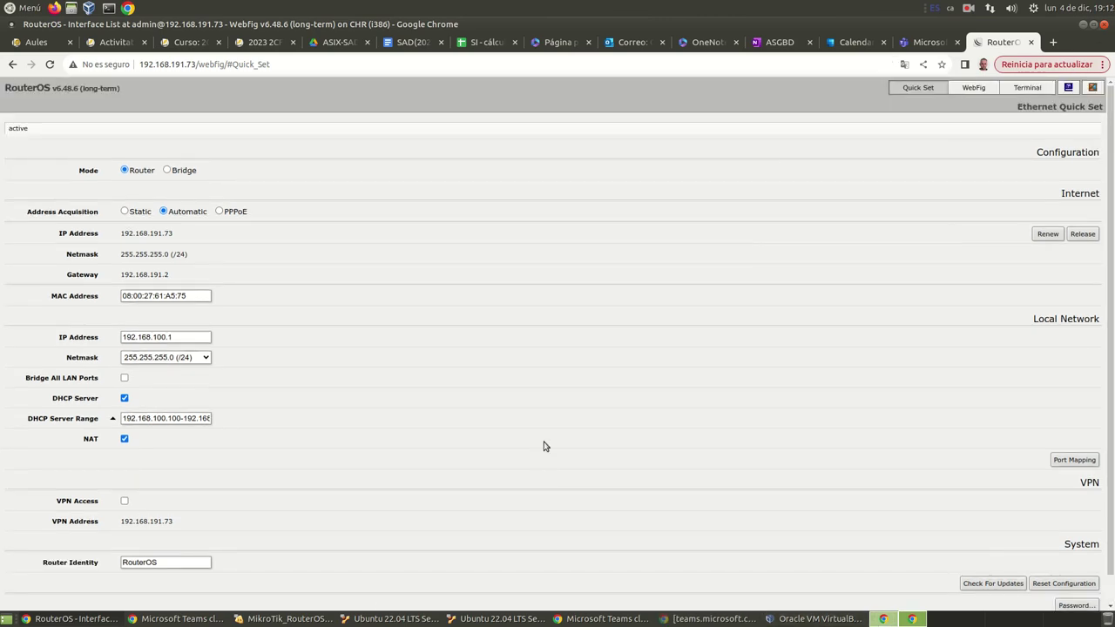
Step: Switch to full WebFig and log back in with the new password
left_click(969, 89)
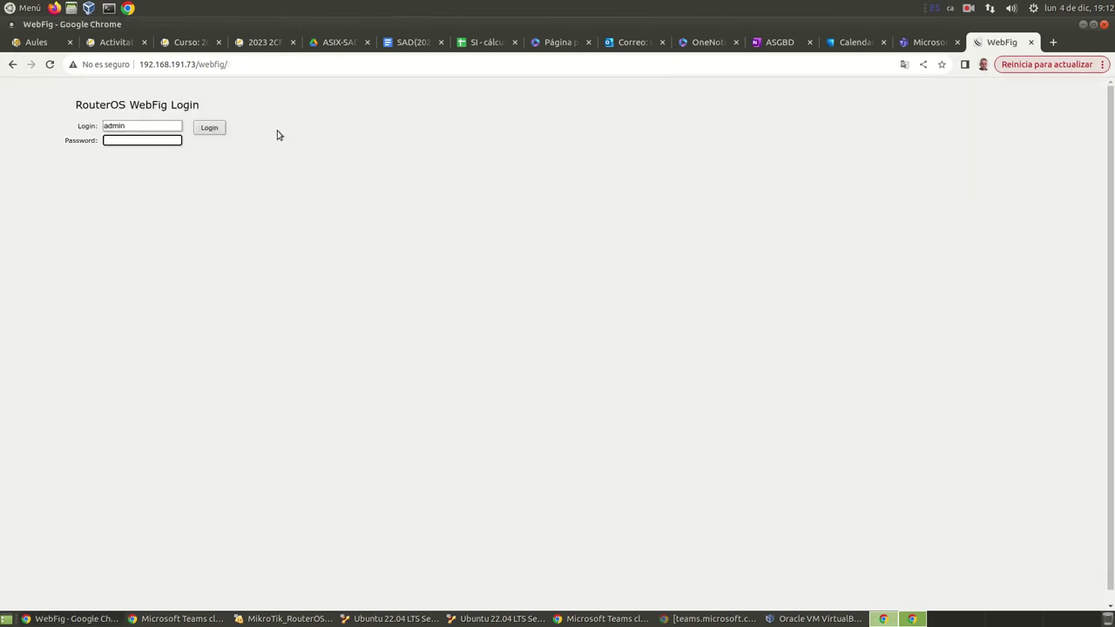
left_click(151, 138)
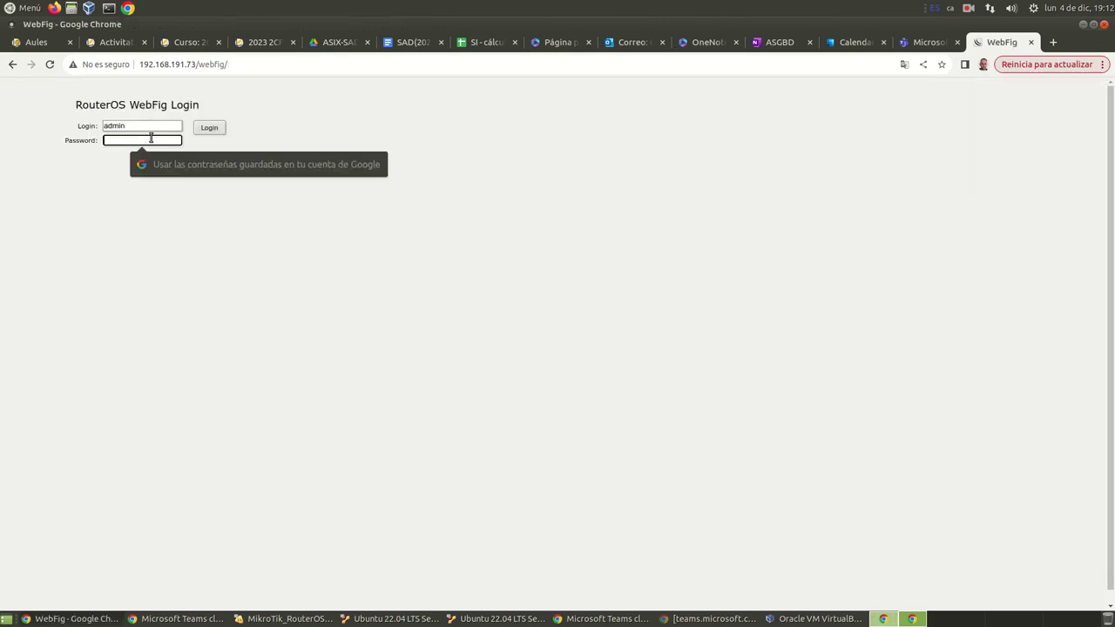
type("******")
key("Return")
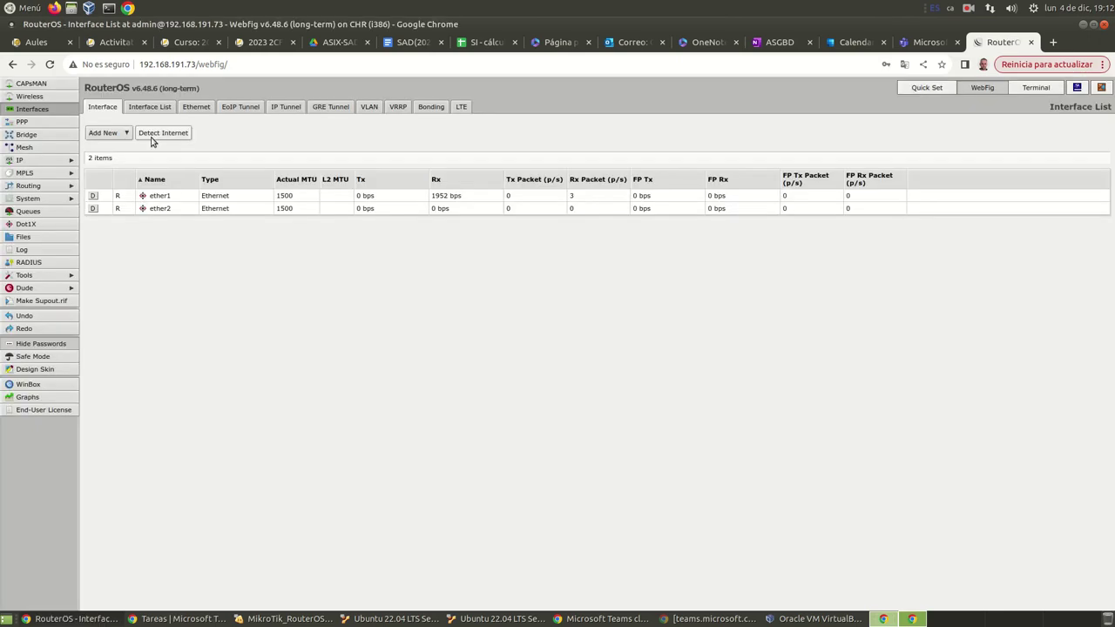
Step: Check the IP address list and ether1's DHCP client lease, ending on the empty IP > Firewall filter list
left_click(50, 161)
left_click(47, 198)
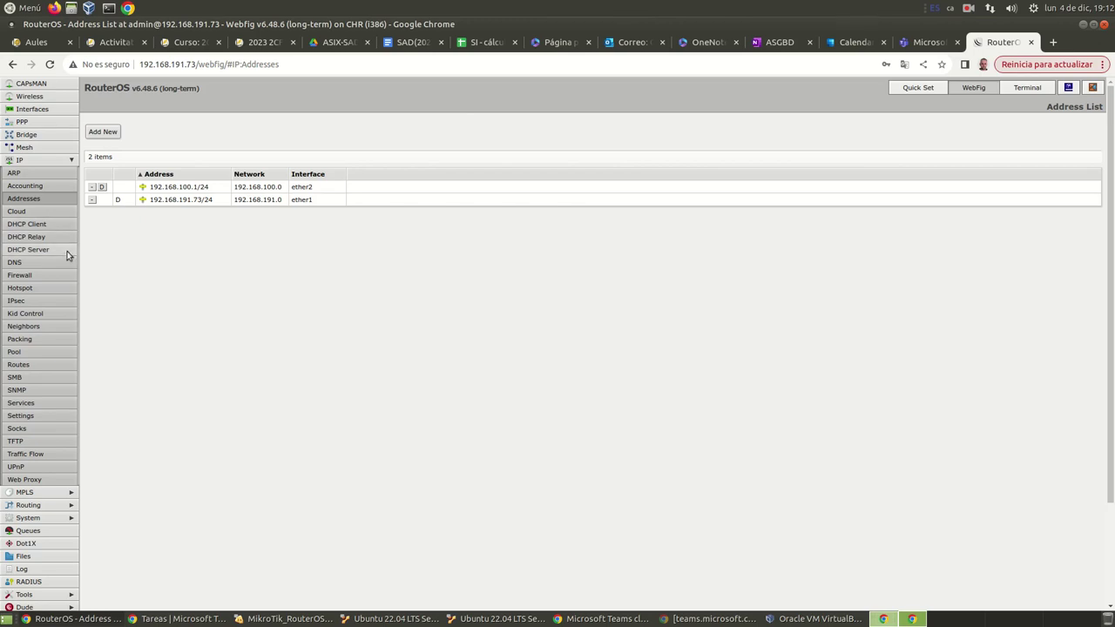
left_click(58, 224)
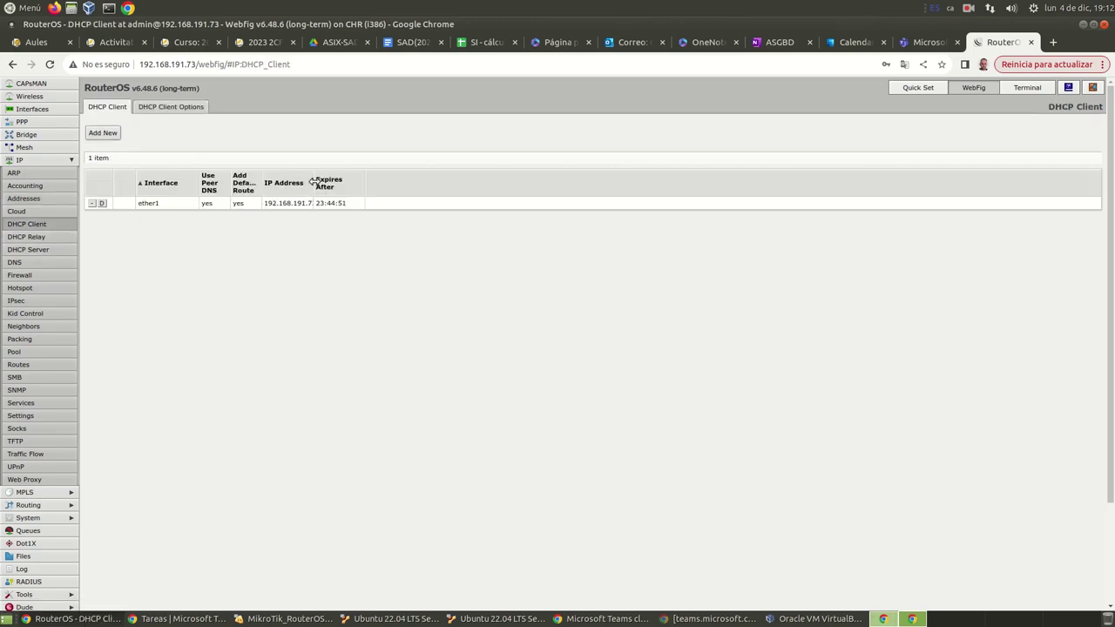
left_click_drag(315, 176, 336, 177)
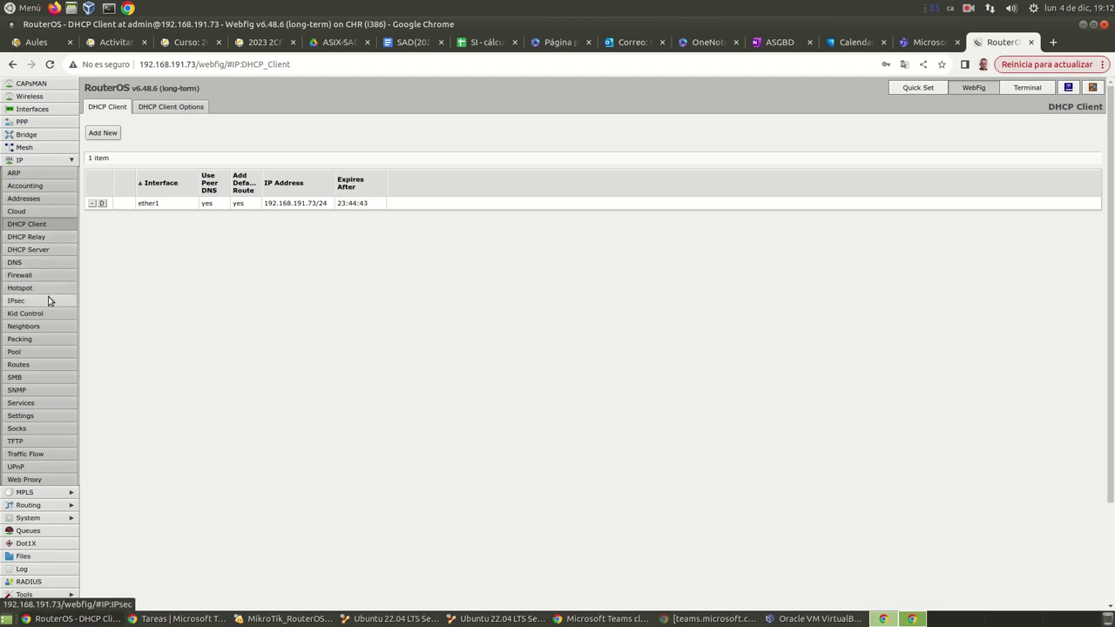
left_click(37, 277)
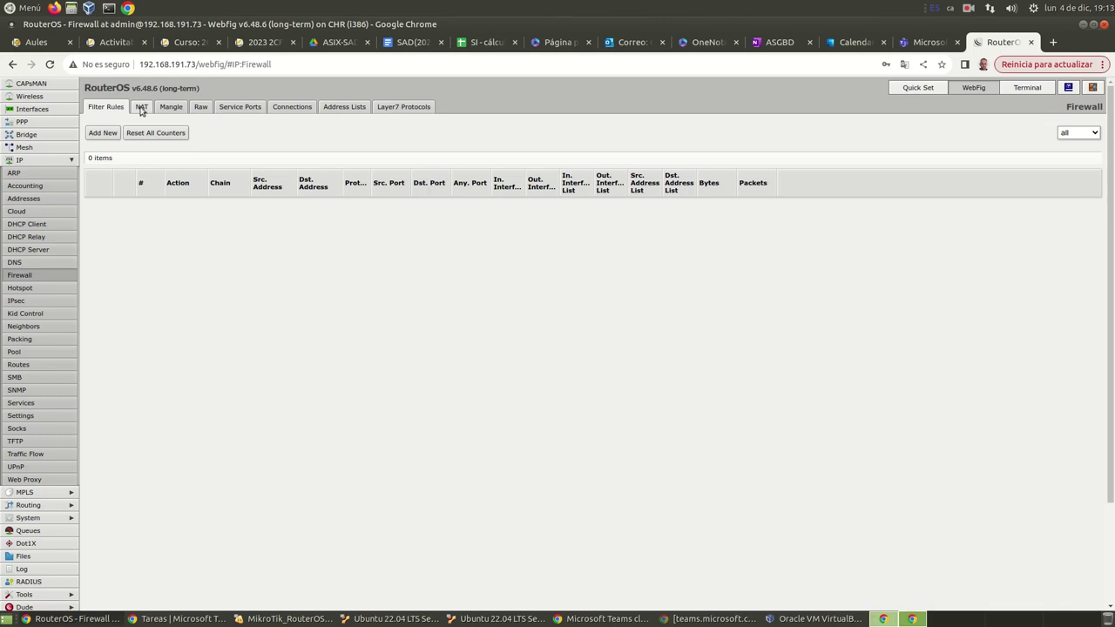
Step: Inspect the srcnat NAT rule: Out. Interface List WAN, action masquerade
left_click(141, 107)
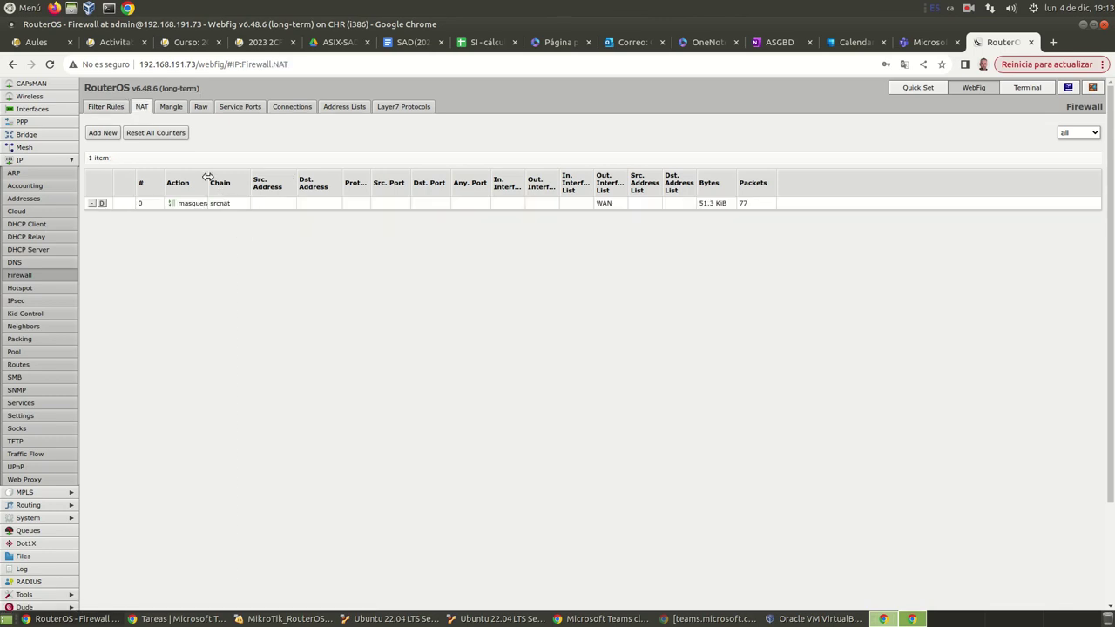
left_click_drag(208, 178, 235, 178)
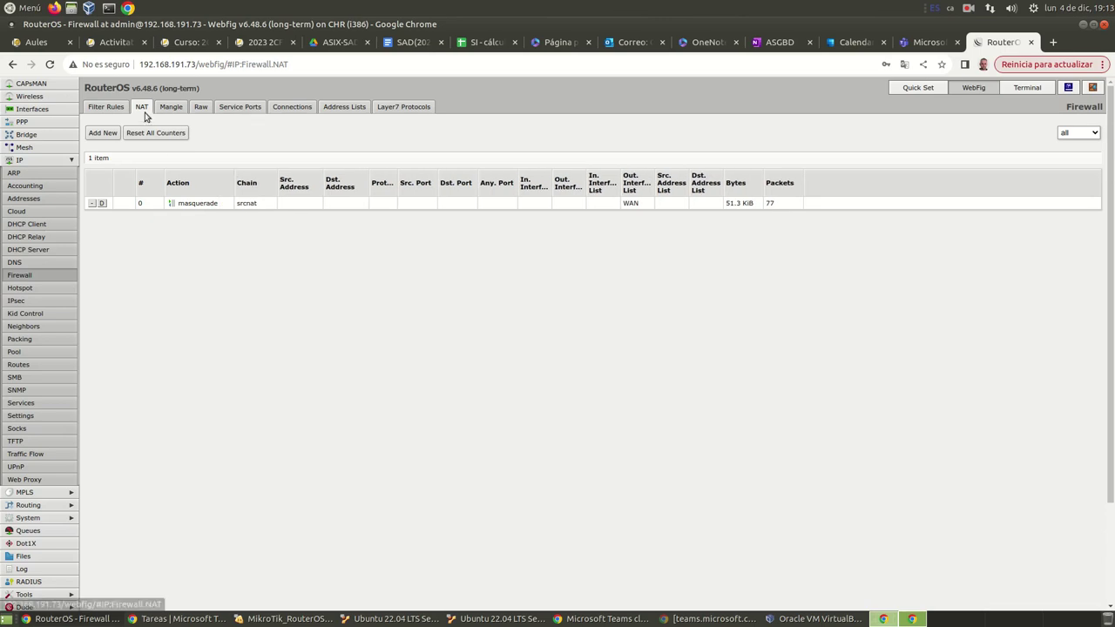
left_click(182, 205)
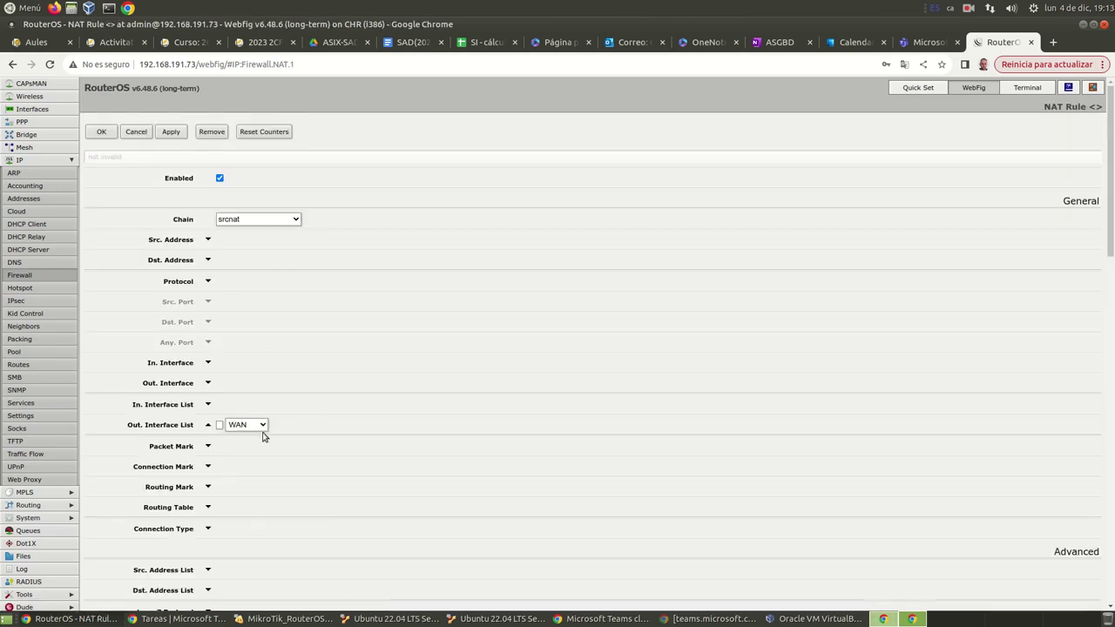
left_click_drag(127, 430, 187, 430)
left_click(187, 430)
scroll(371, 424, "down", 5)
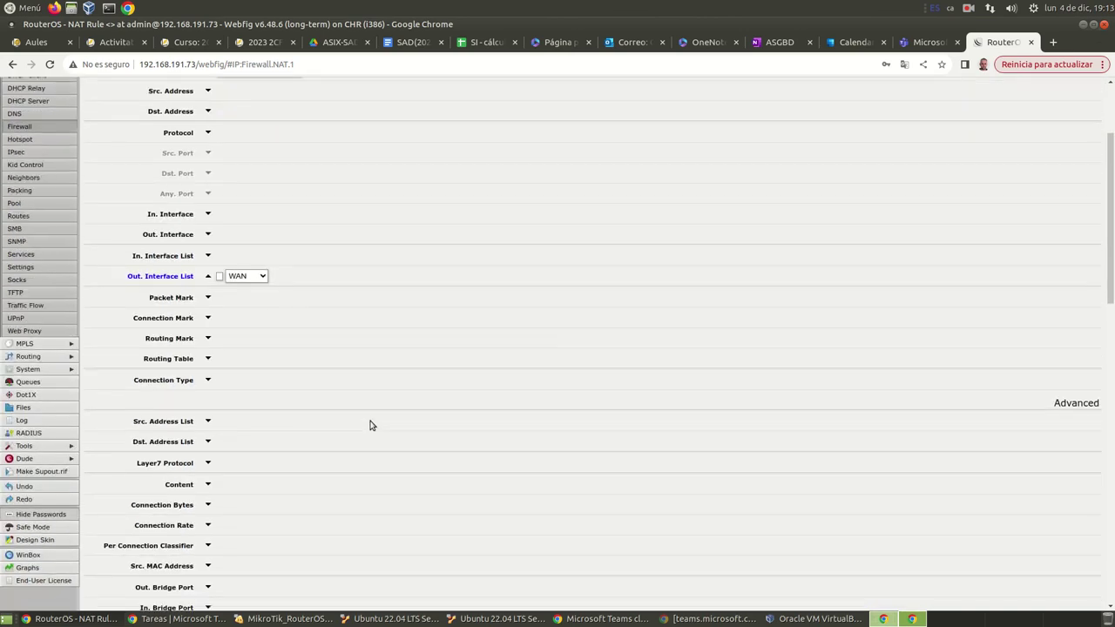
scroll(357, 391, "up", 5)
scroll(409, 389, "down", 17)
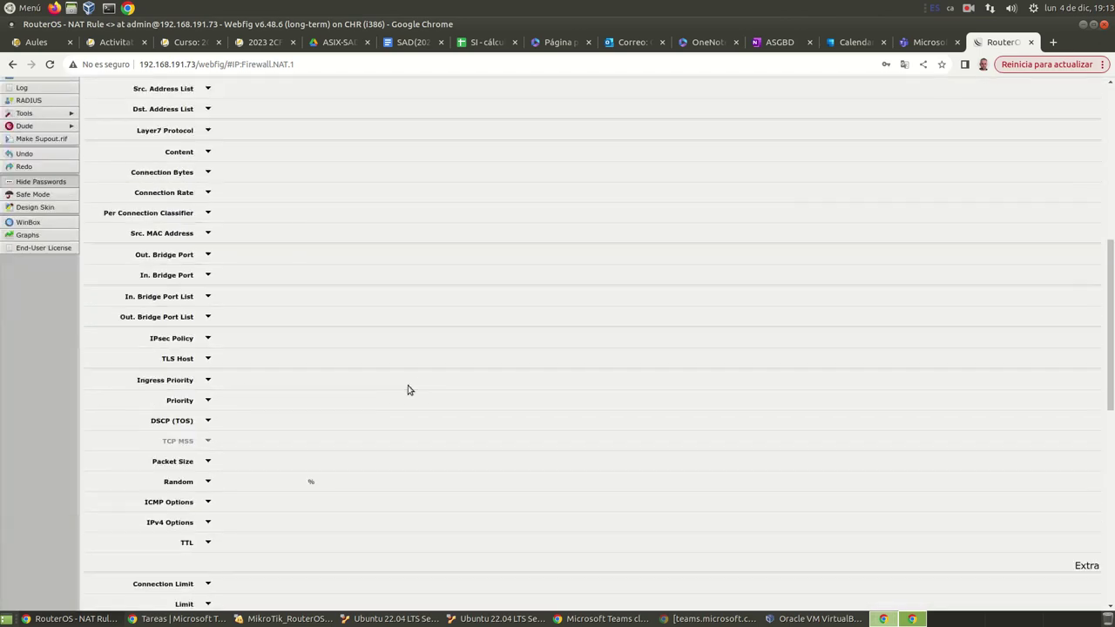
scroll(409, 389, "down", 2)
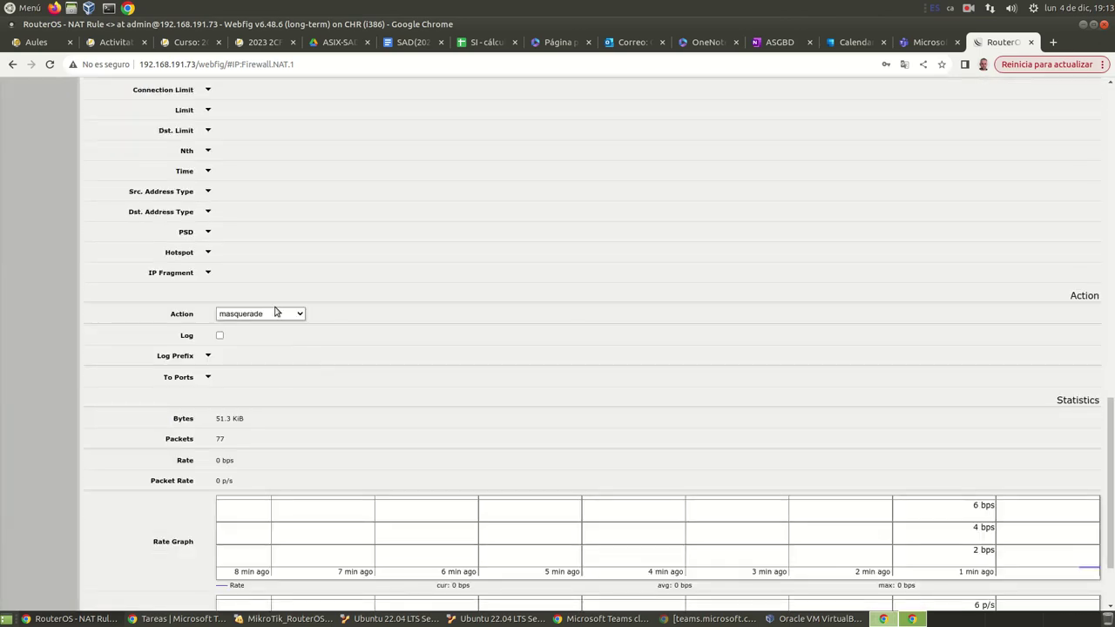
scroll(461, 356, "up", 17)
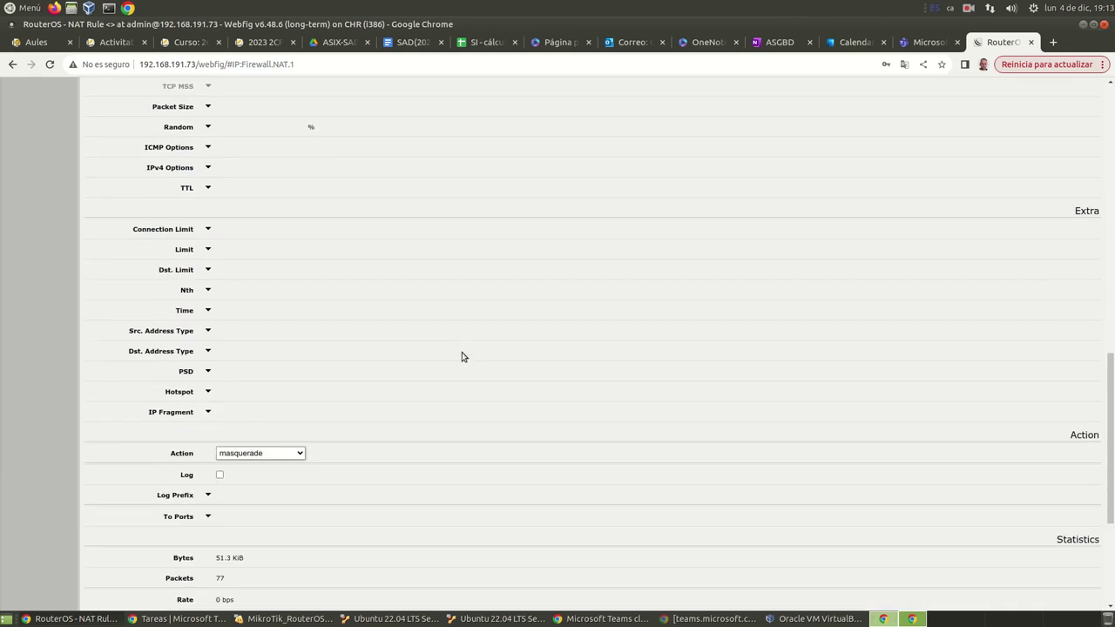
scroll(462, 359, "up", 2)
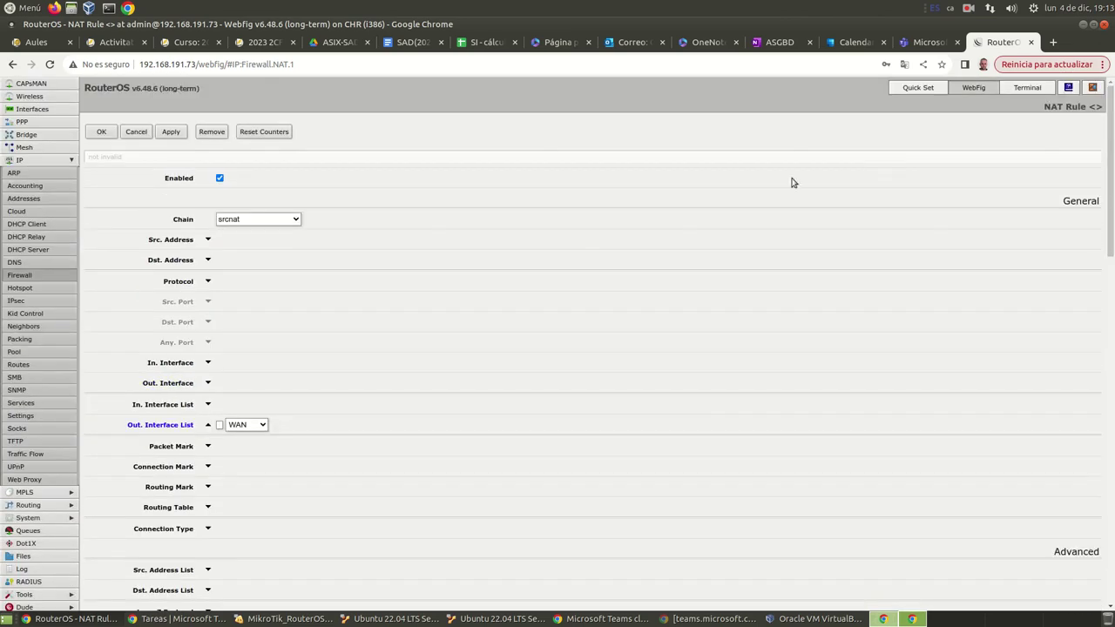
Step: Untick NAT in Quick Set and check the now-disabled rule in WebFig's NAT list
left_click(911, 90)
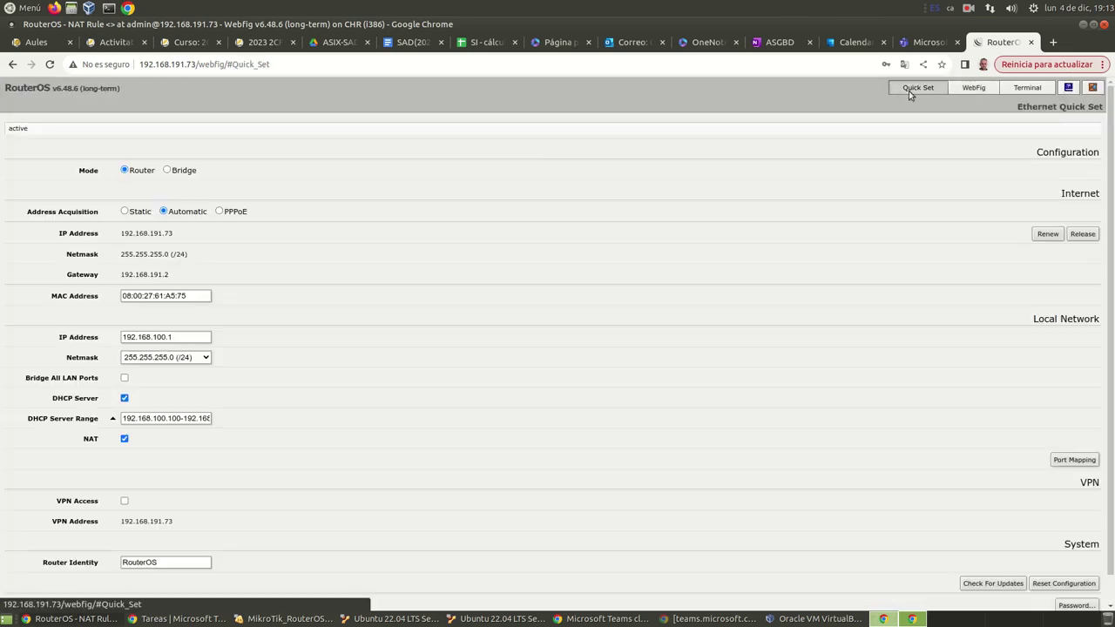
left_click(124, 439)
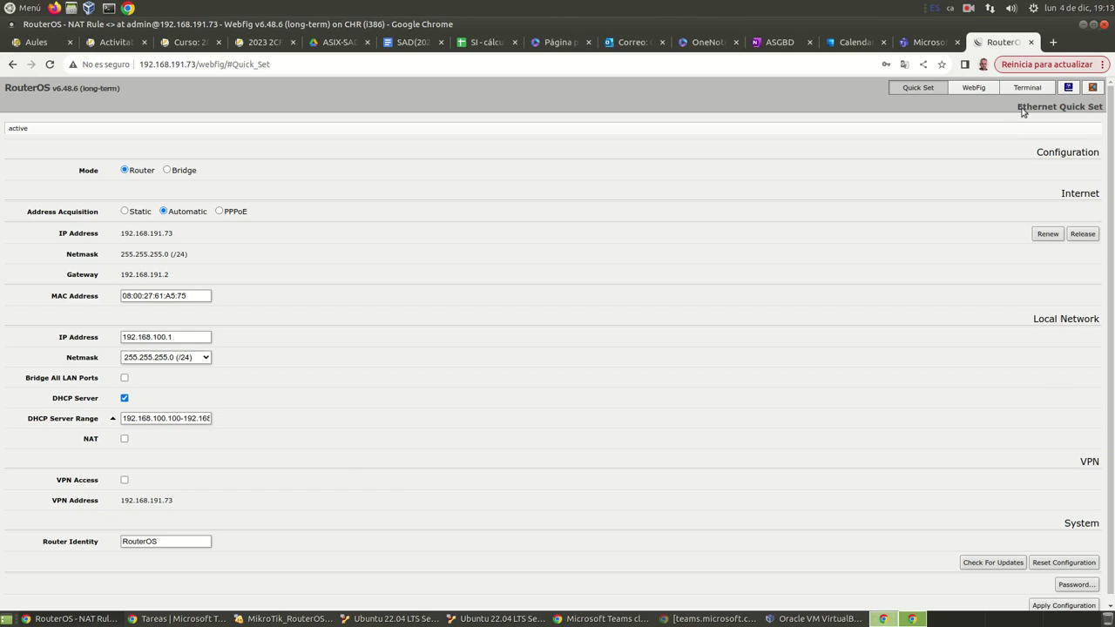
left_click(973, 89)
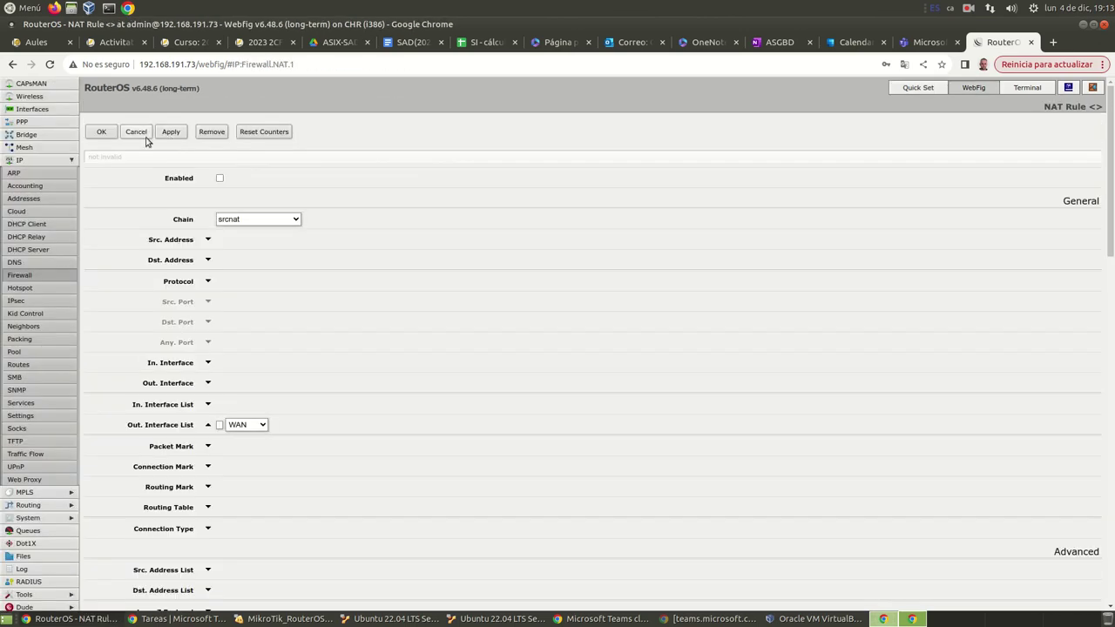
left_click(19, 275)
left_click(141, 106)
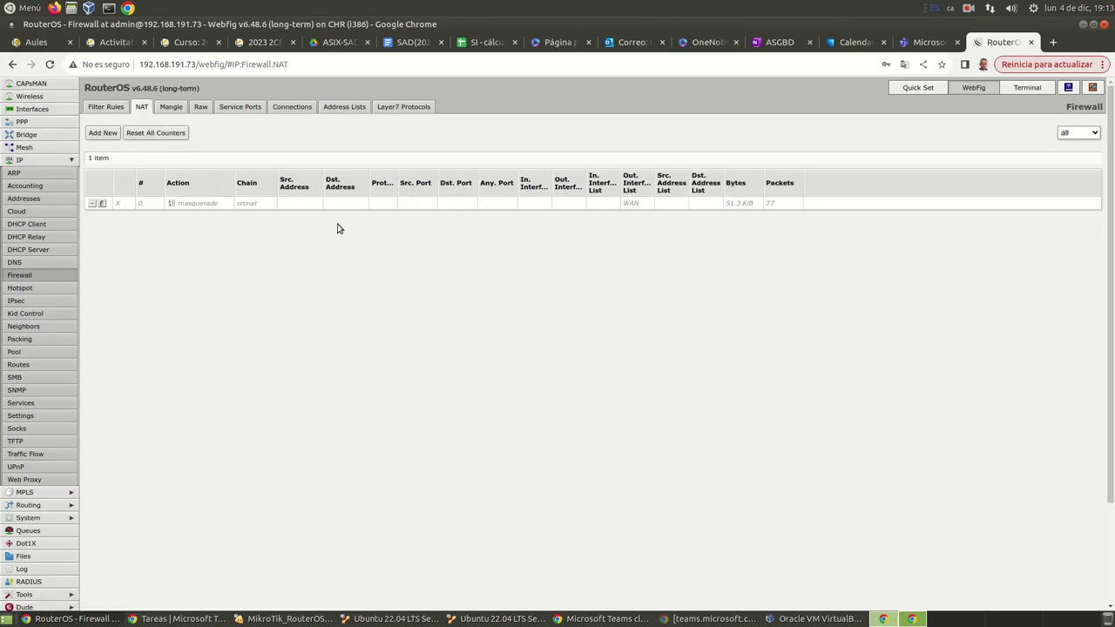
Step: Re-tick NAT in Quick Set so masquerade is enabled again, ending on Filter Rules
left_click(917, 88)
left_click(124, 439)
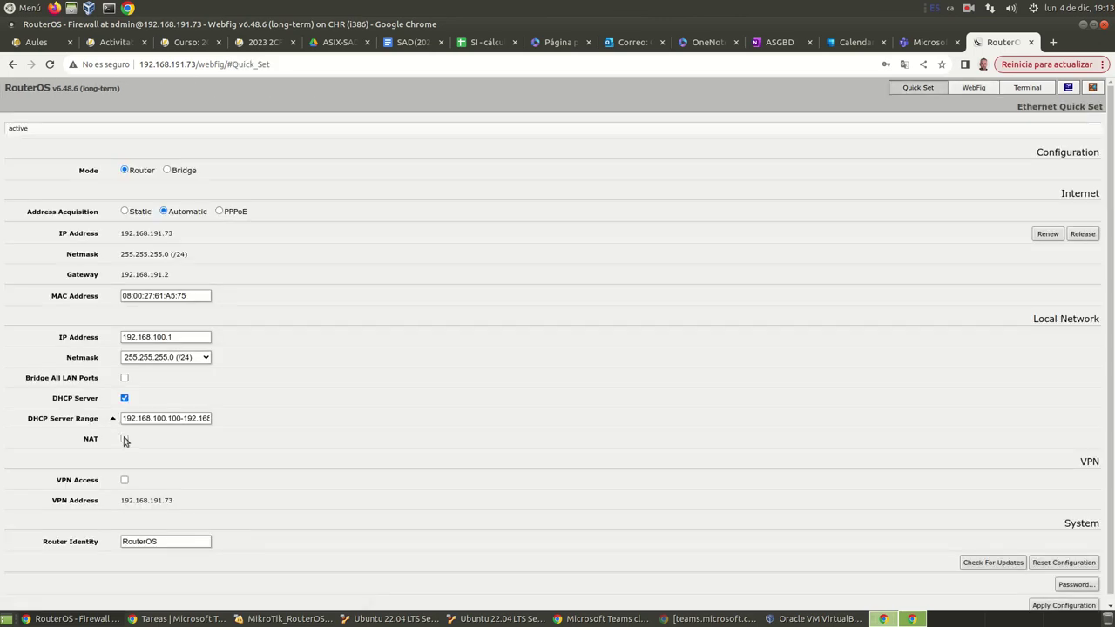
scroll(1024, 576, "down", 1)
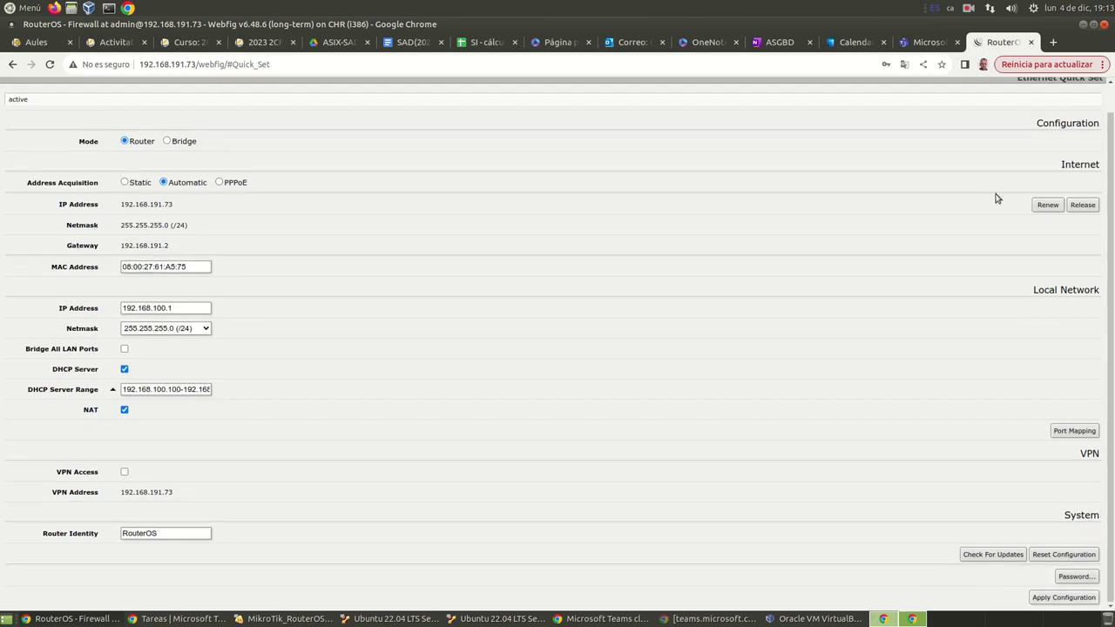
scroll(1008, 187, "up", 1)
left_click(974, 87)
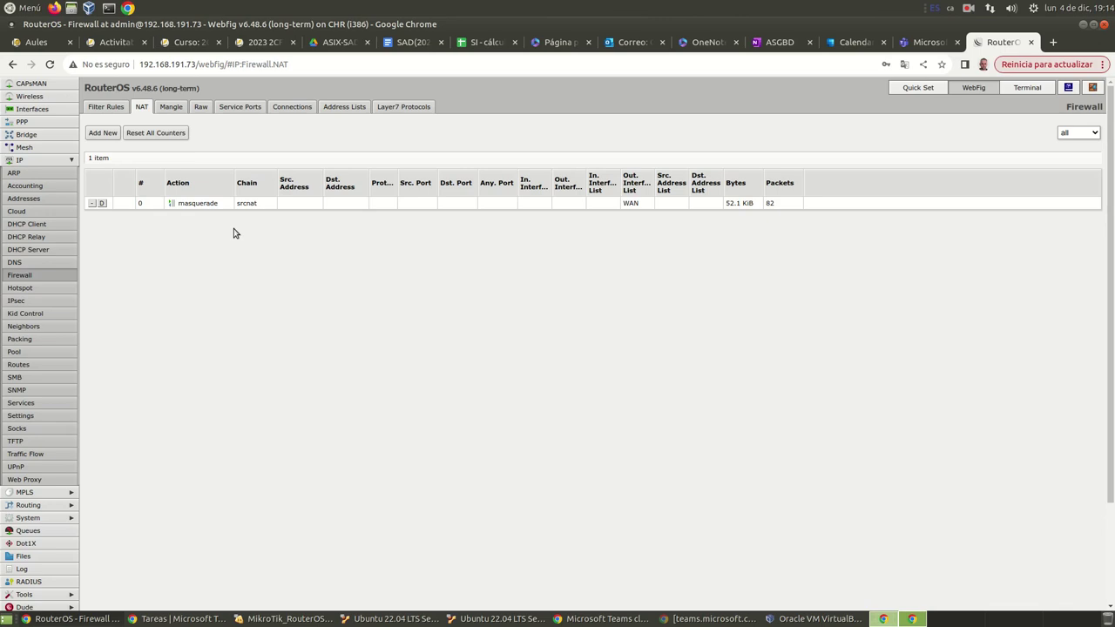
left_click(106, 108)
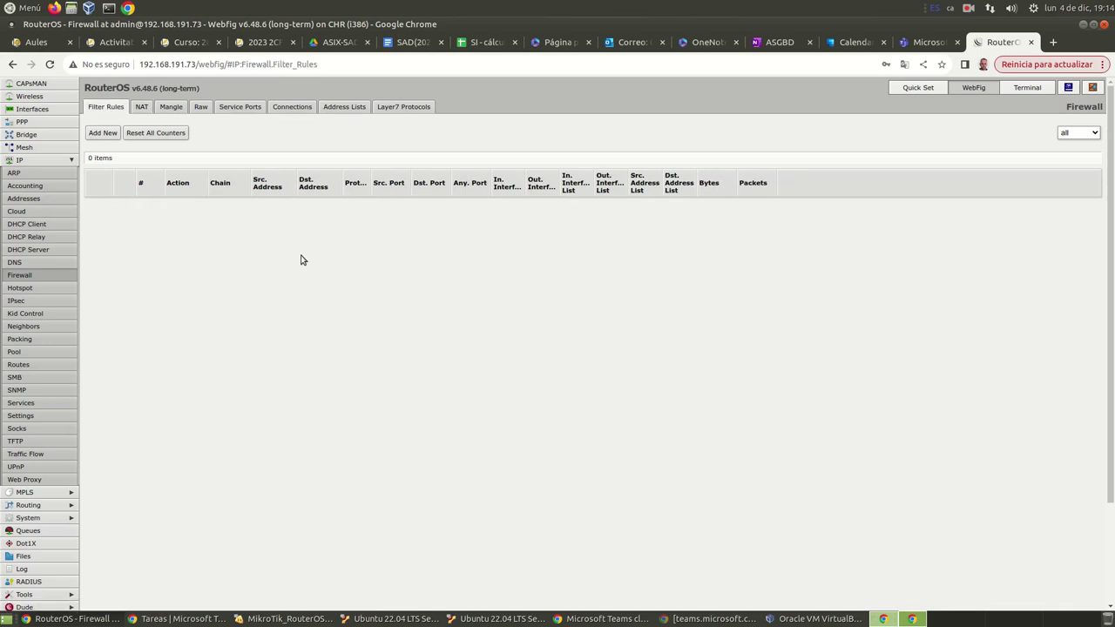
key("alt+Tab")
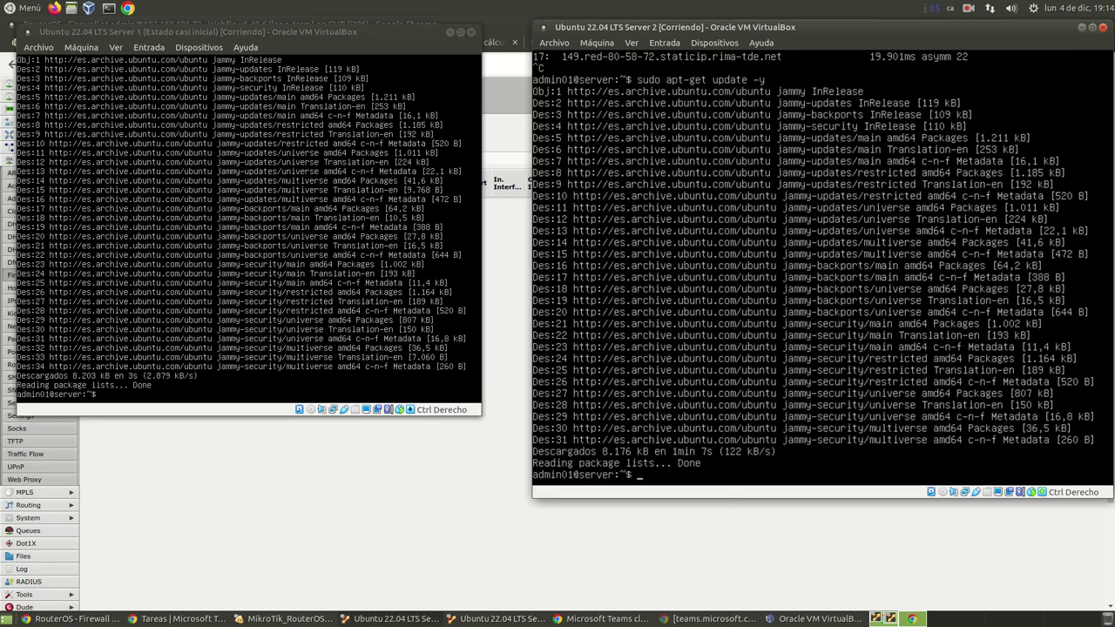
Step: Run 'ip address' on both servers and 'ip route' on Server 1, then type 'ping 192.168.100.199'
type("ip address")
key("Return")
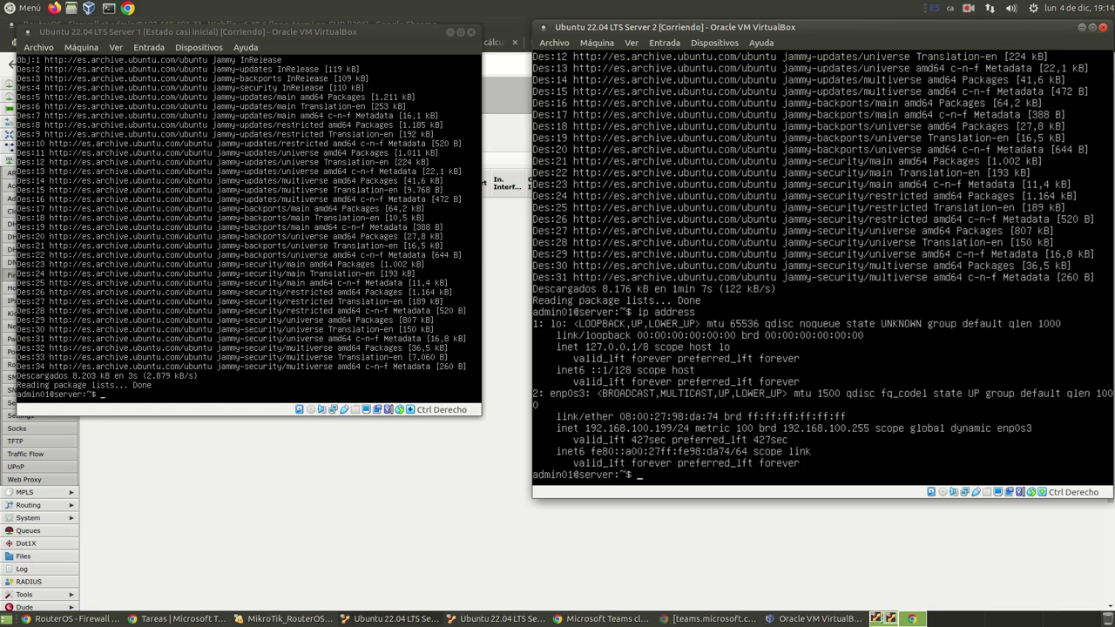
left_click(101, 395)
type("ip address")
key("Return")
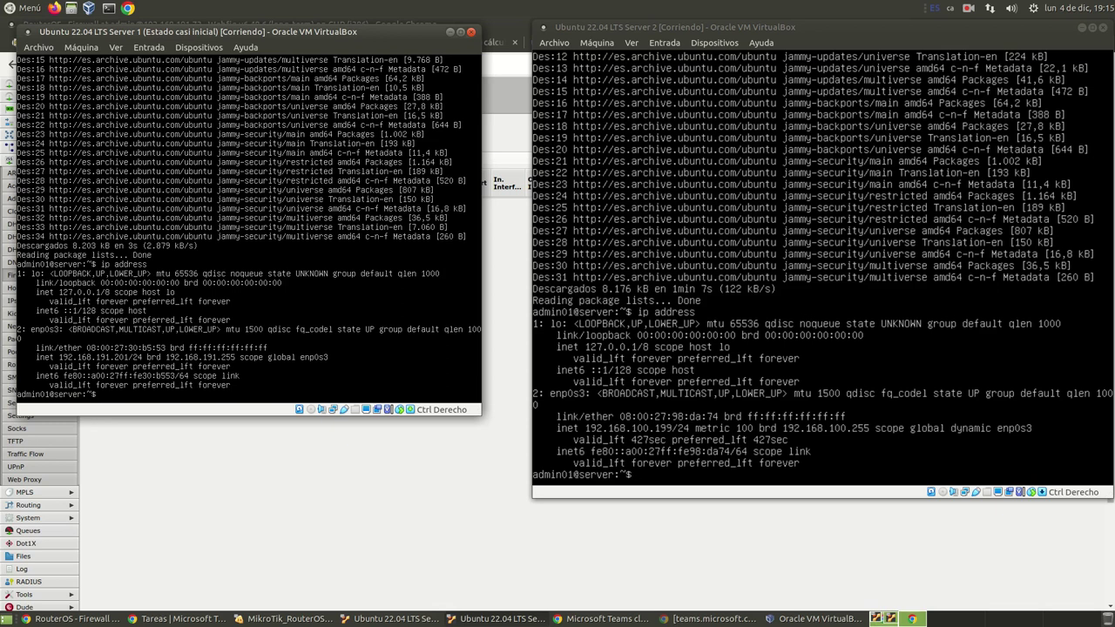
type("ip route")
key("Return")
type("ping 192.168.100.")
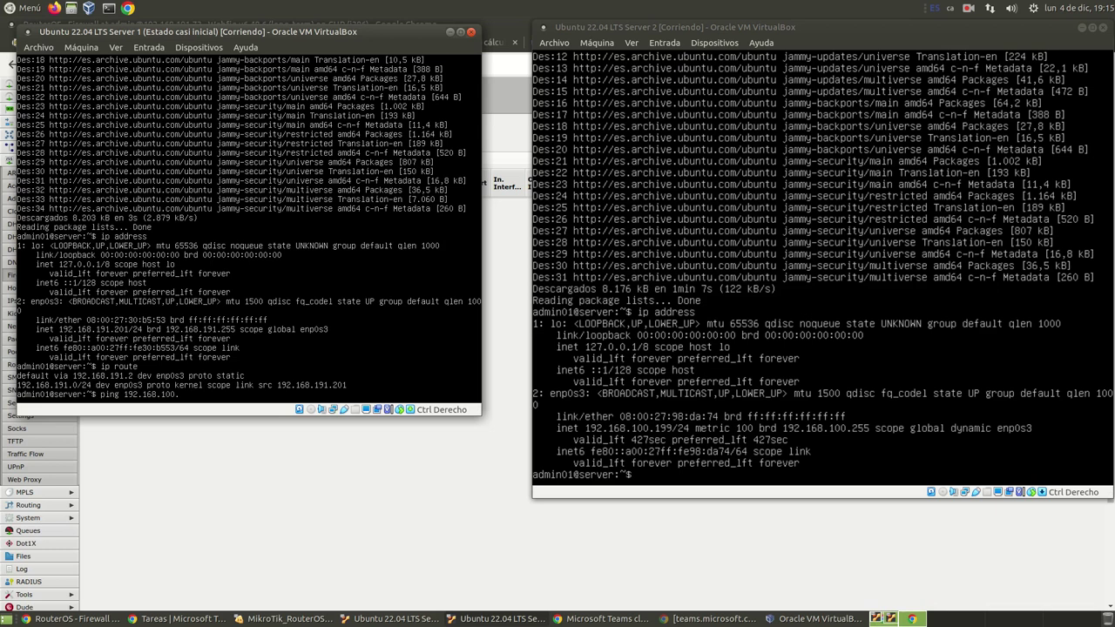
type("199")
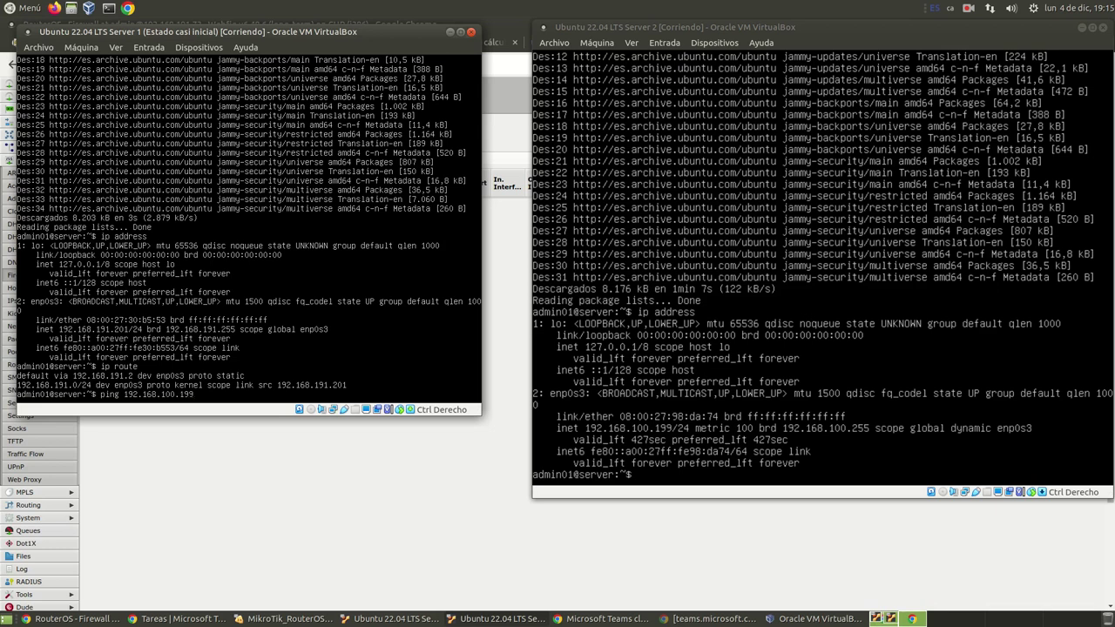